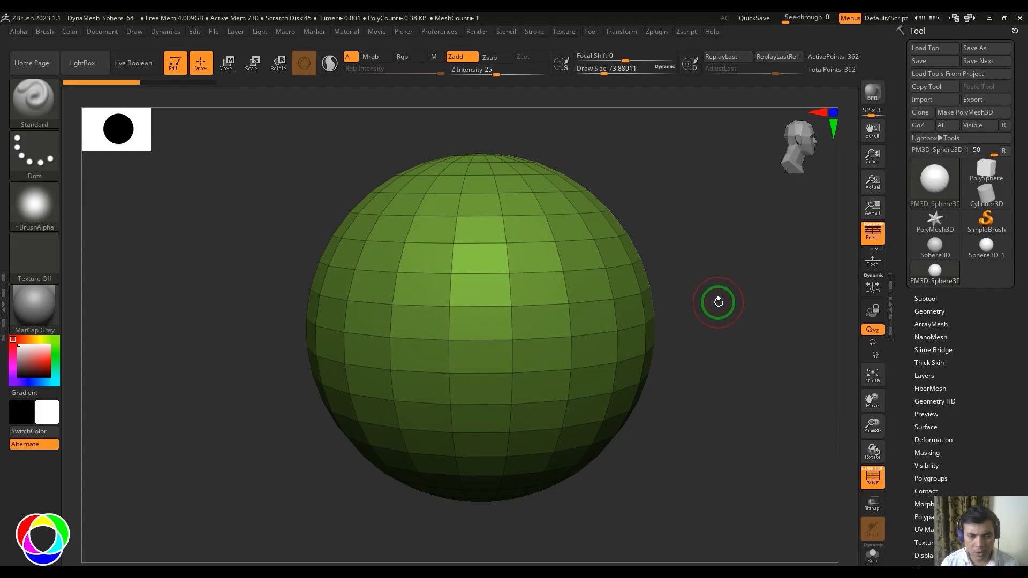
Rotate the green sphere slightly to a new viewing angle.
drag(728, 348, 727, 346)
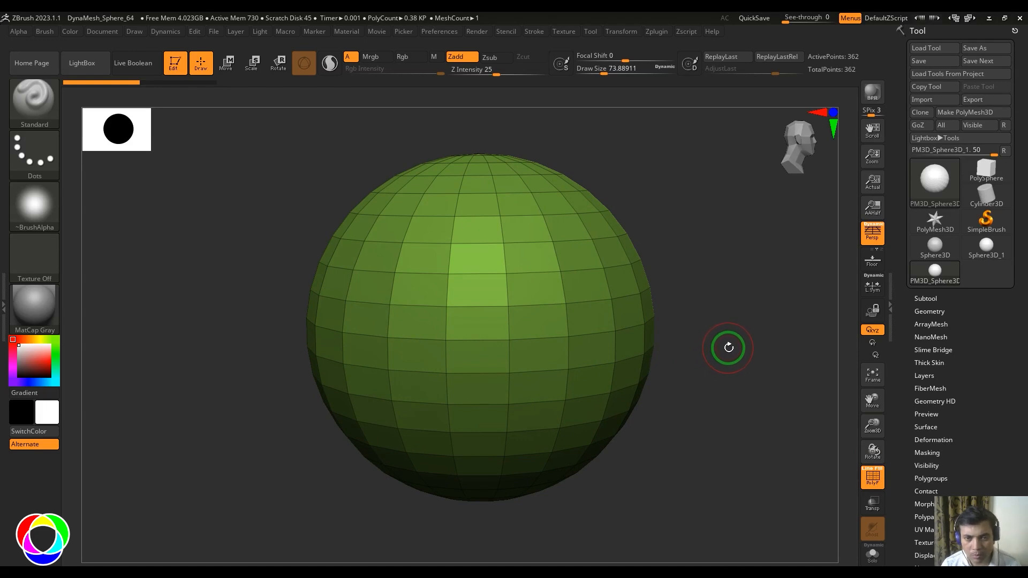
drag(731, 343, 728, 313)
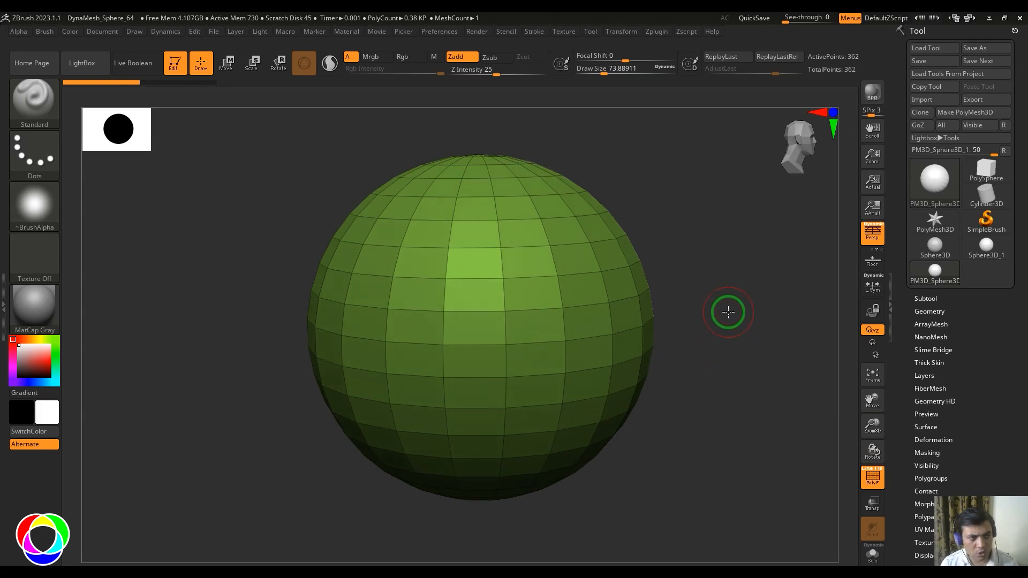
Select the ZModeler brush (B, Z, M) and bring up its polygon action menu.
click(34, 100)
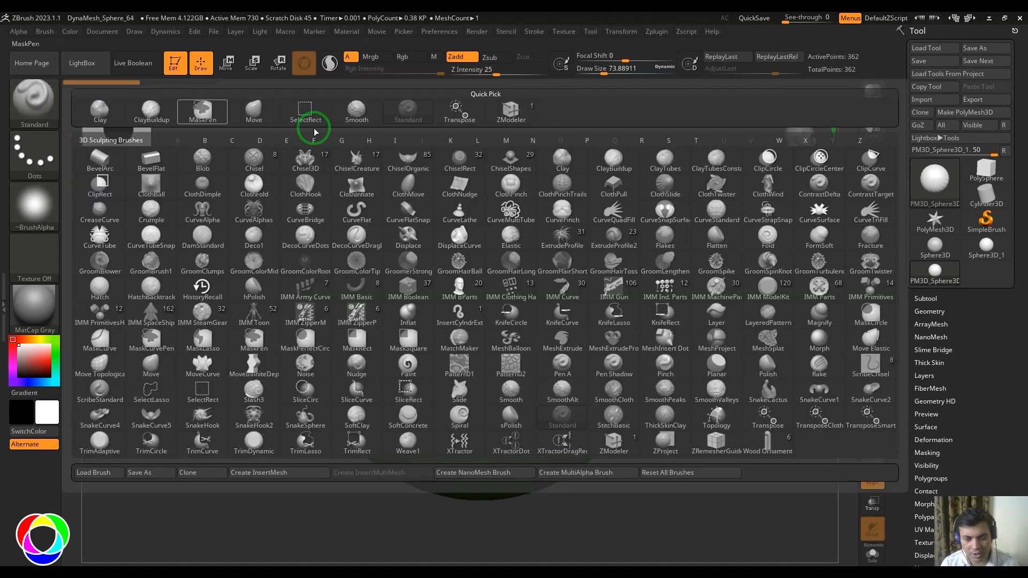
key(Escape)
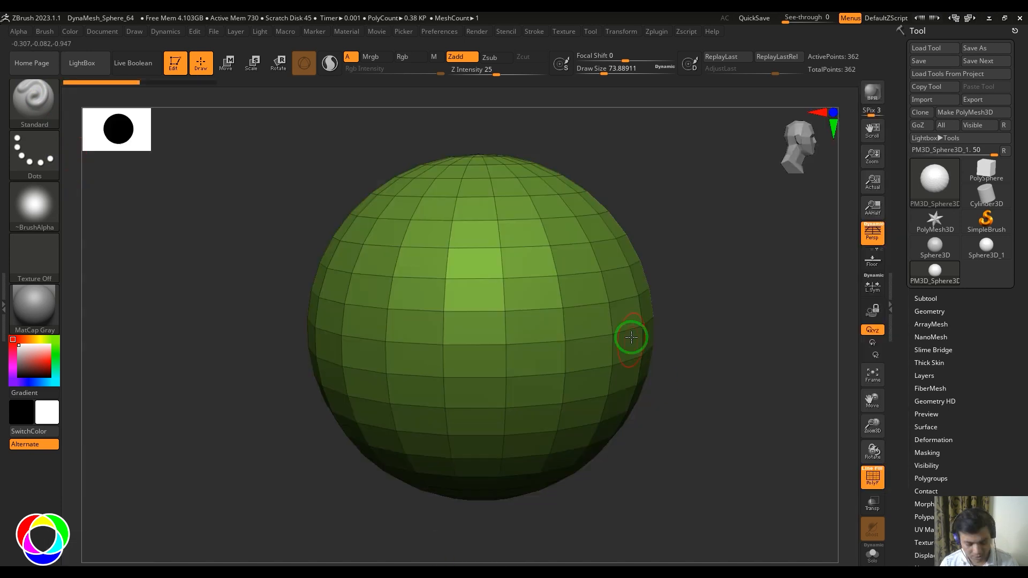
key(b)
key(z)
key(m)
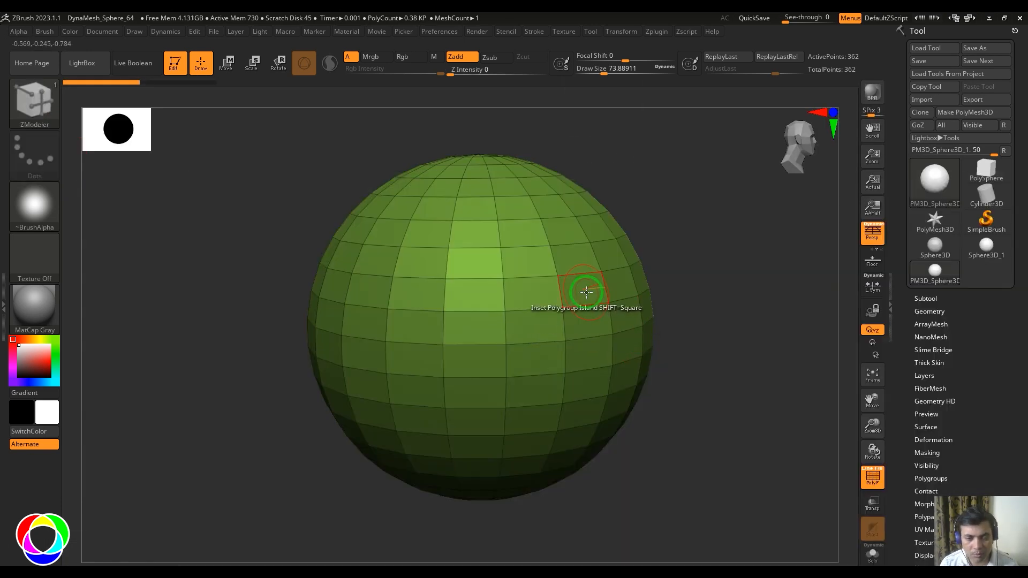
key(space)
key(space)
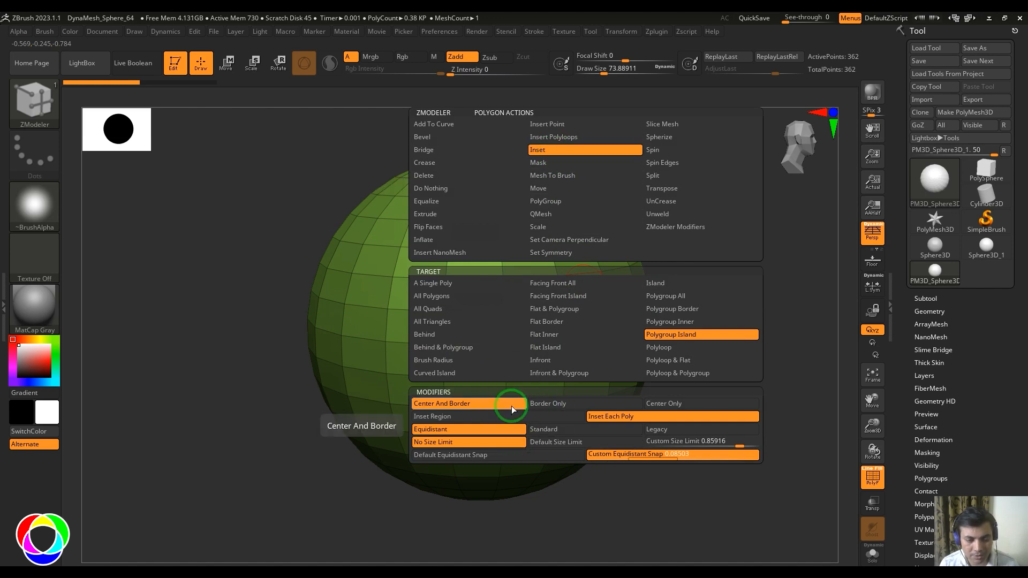
drag(512, 406, 588, 326)
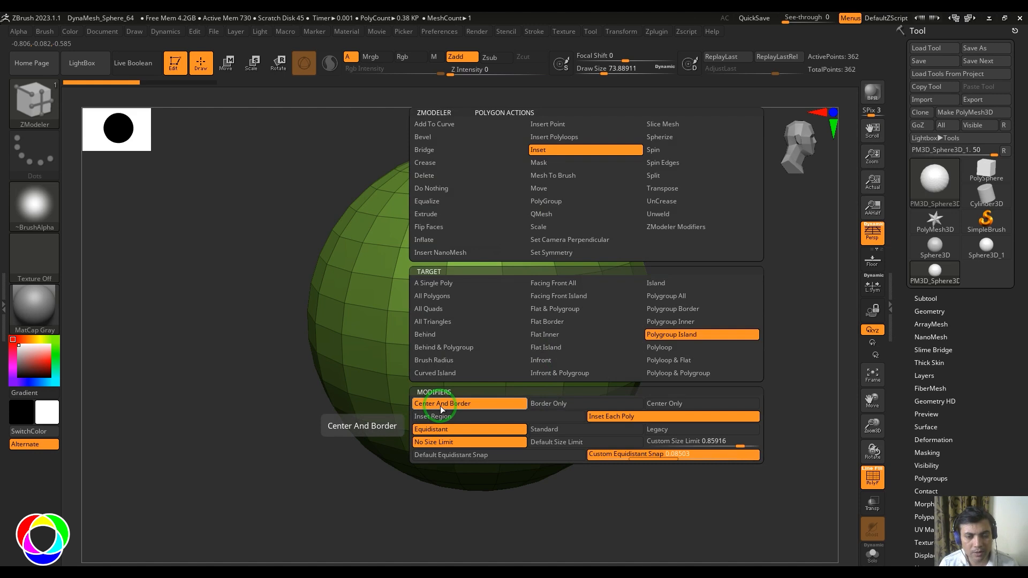
click(693, 336)
drag(576, 326, 567, 334)
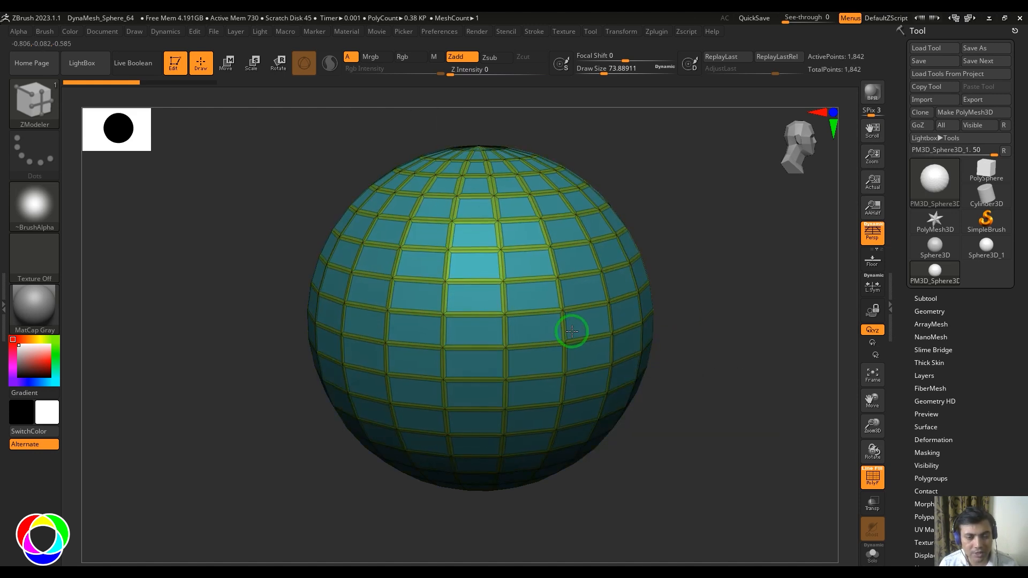
mouse_move(760, 368)
mouse_down()
mouse_move(748, 379)
mouse_move(773, 429)
mouse_up()
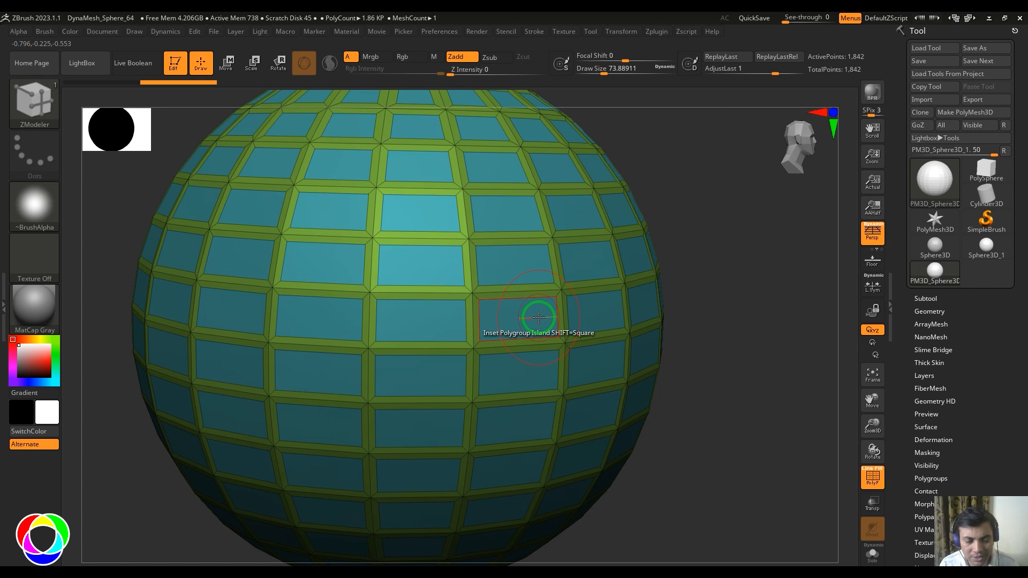
key(ctrl+z)
key(ctrl+z)
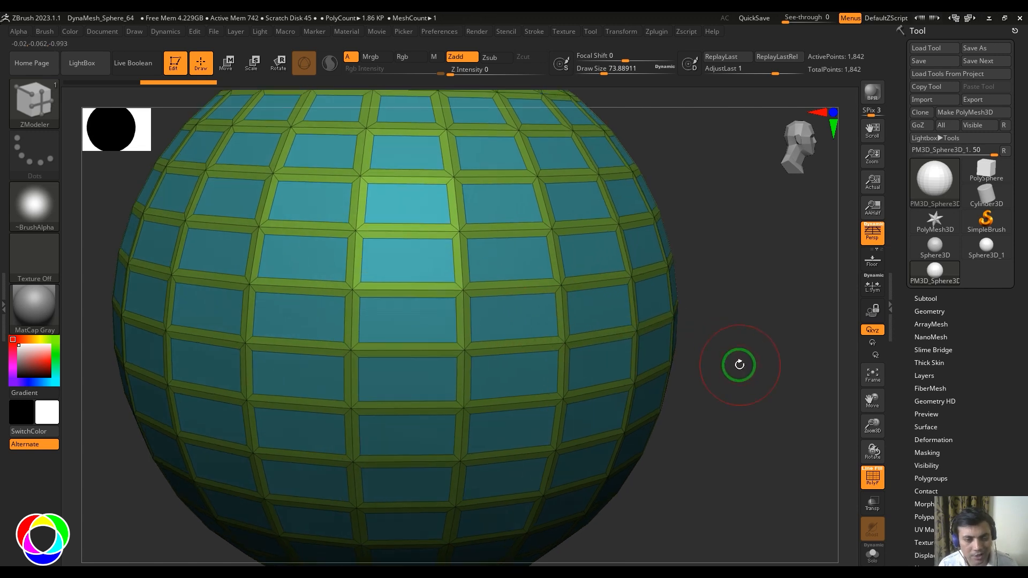
key(ctrl+z)
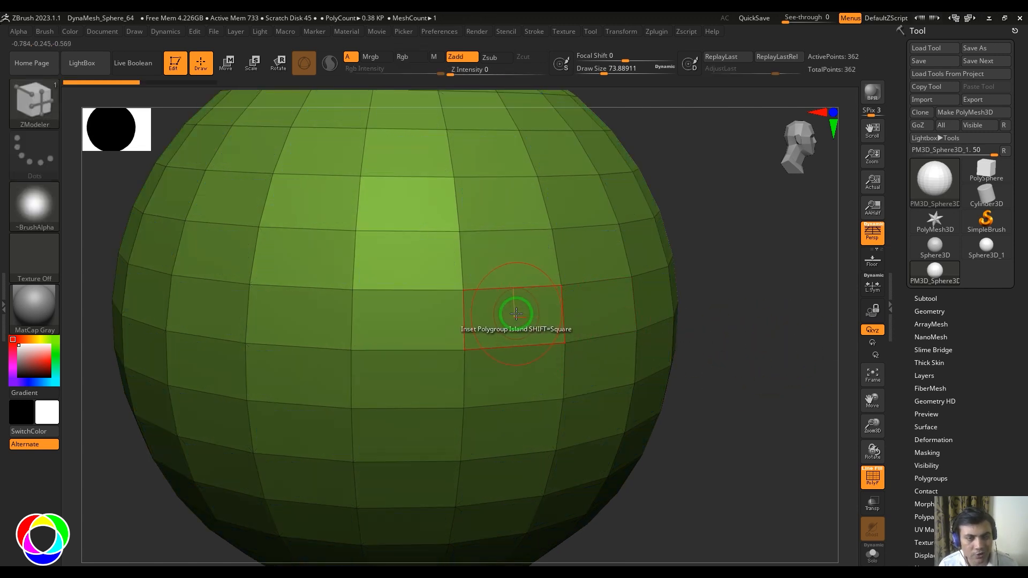
scroll(739, 321, down, 3)
scroll(721, 350, up, 3)
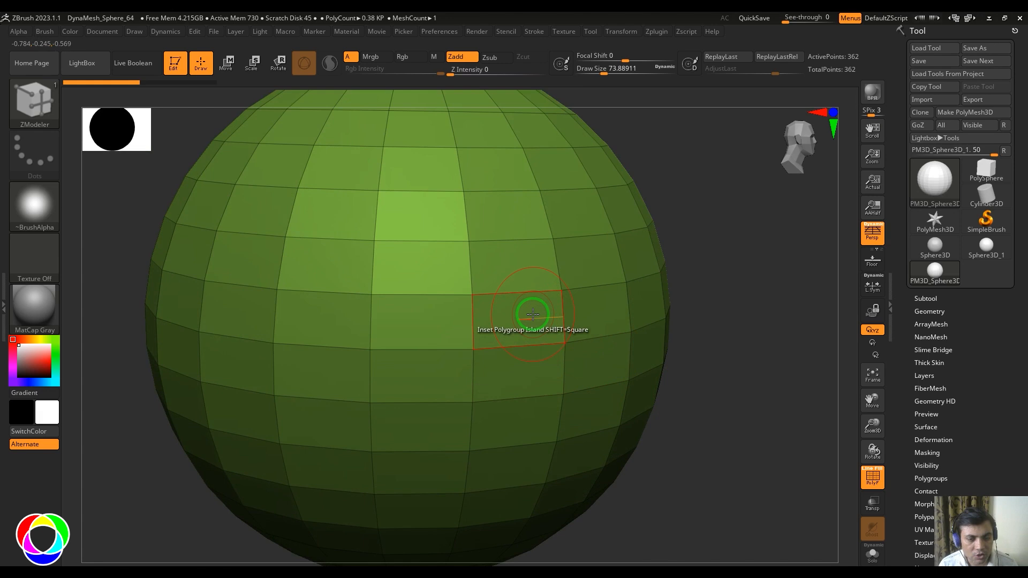
key(space)
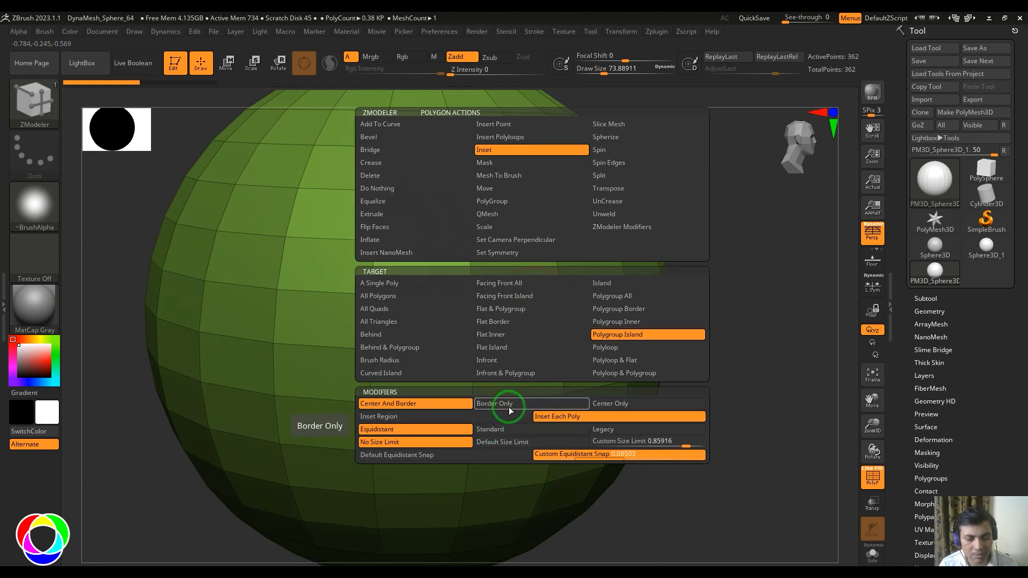
Try Border Only and Center Only insets on the sphere, undoing each one.
click(509, 410)
drag(520, 370, 506, 337)
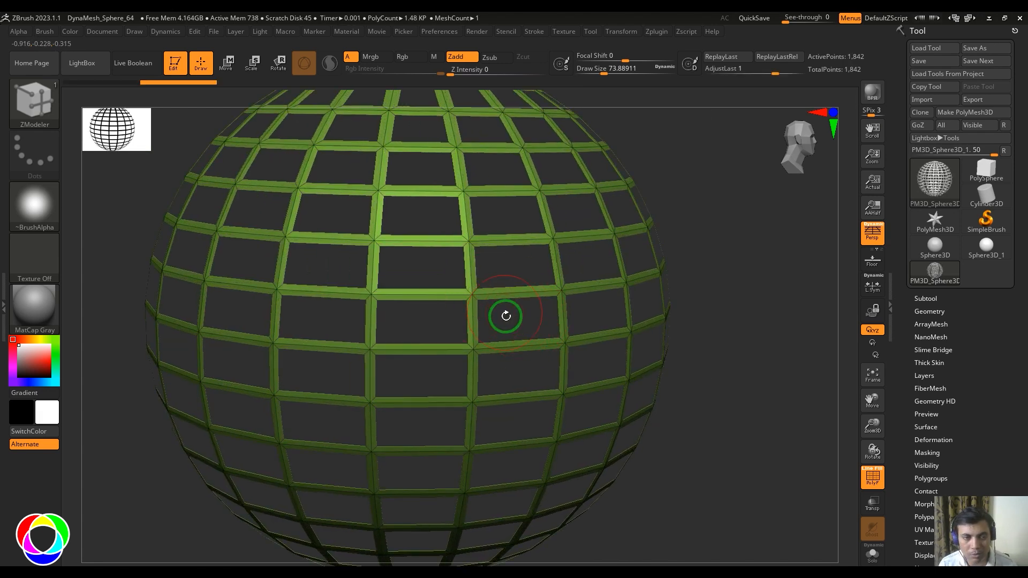
key(ctrl+z)
key(space)
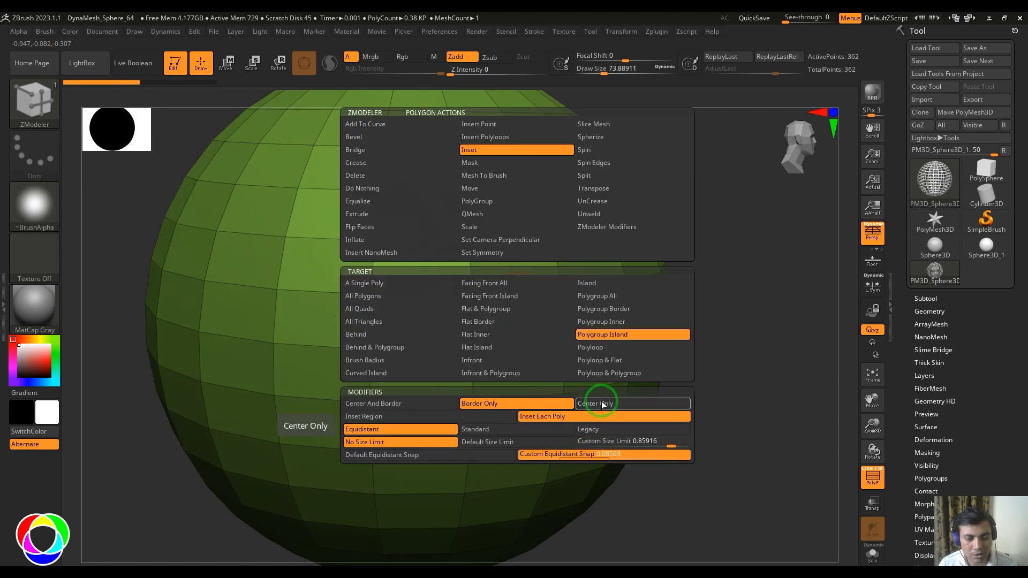
click(595, 404)
drag(516, 314, 490, 328)
mouse_move(767, 411)
mouse_down()
mouse_move(748, 425)
mouse_move(767, 415)
mouse_up()
key(ctrl+z)
Set the inset modifiers back to Center And Border with Inset Region.
key(space)
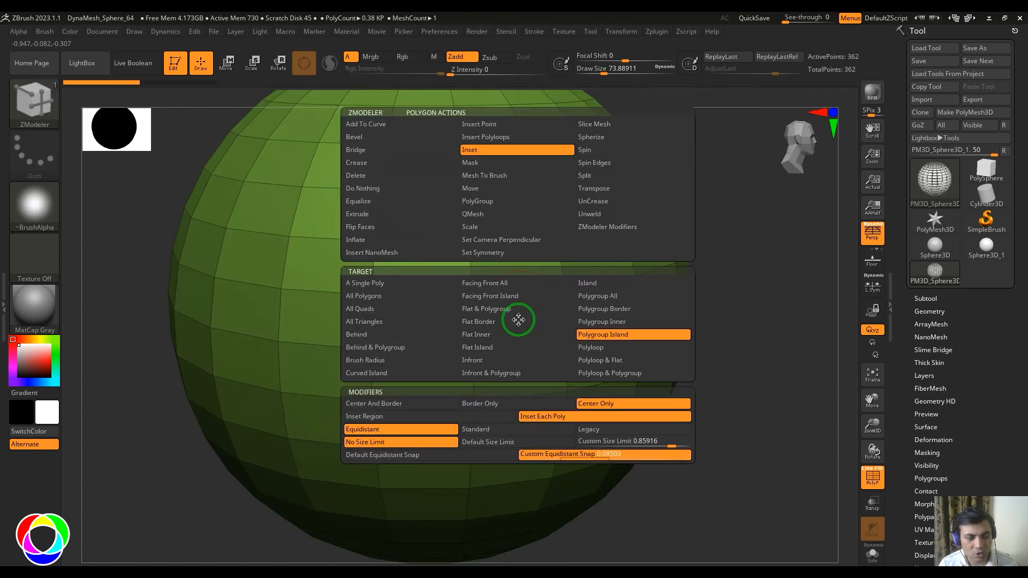
click(371, 404)
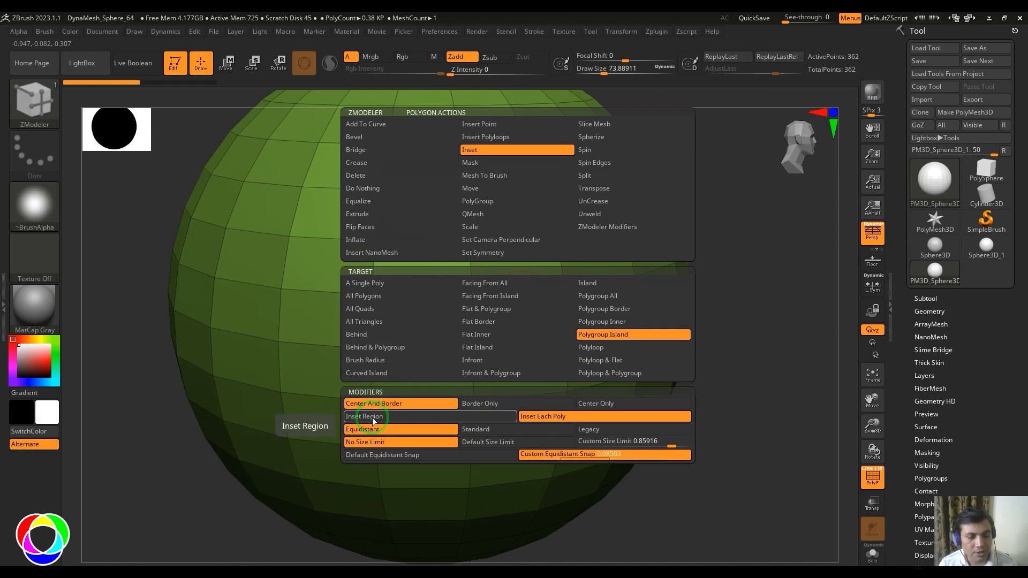
click(374, 417)
click(567, 418)
click(474, 419)
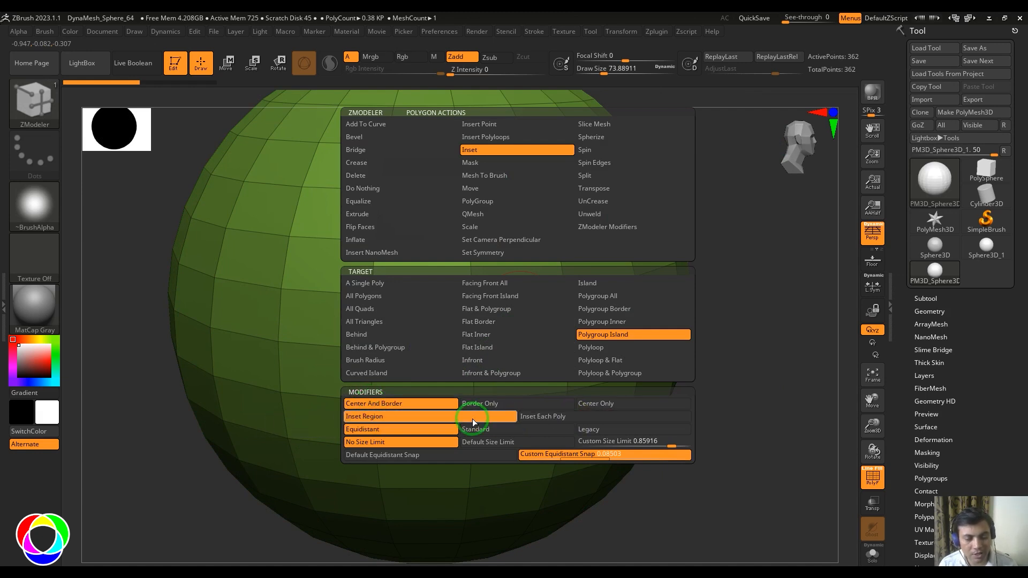
drag(744, 441, 727, 426)
scroll(976, 380, down, 5)
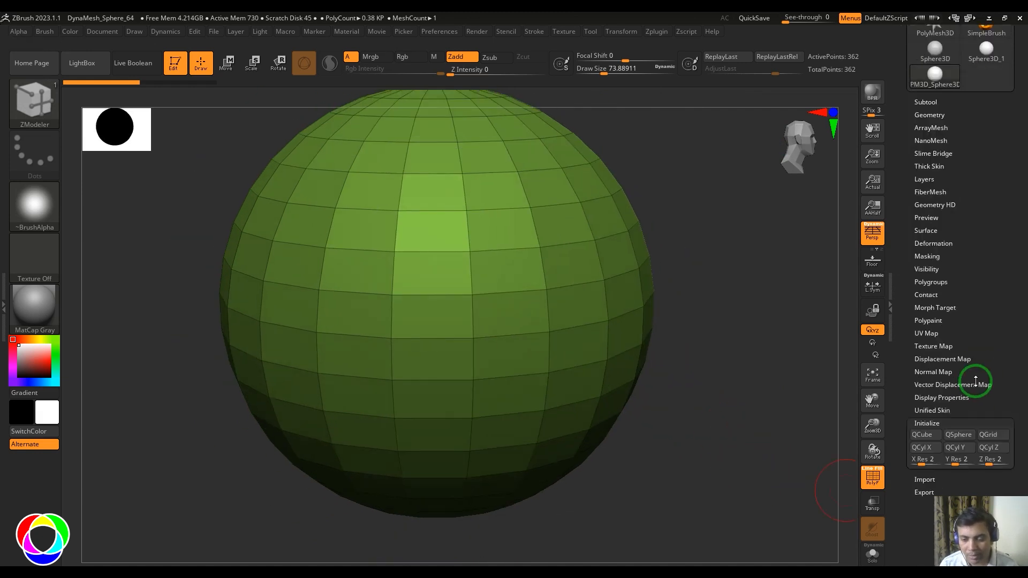
scroll(976, 380, down, 1)
Swap in a cube mesh, inset its front face as a polygroup island, then undo it.
click(923, 424)
mouse_move(658, 387)
mouse_down()
mouse_move(613, 375)
mouse_move(684, 420)
mouse_move(664, 409)
mouse_up()
key(space)
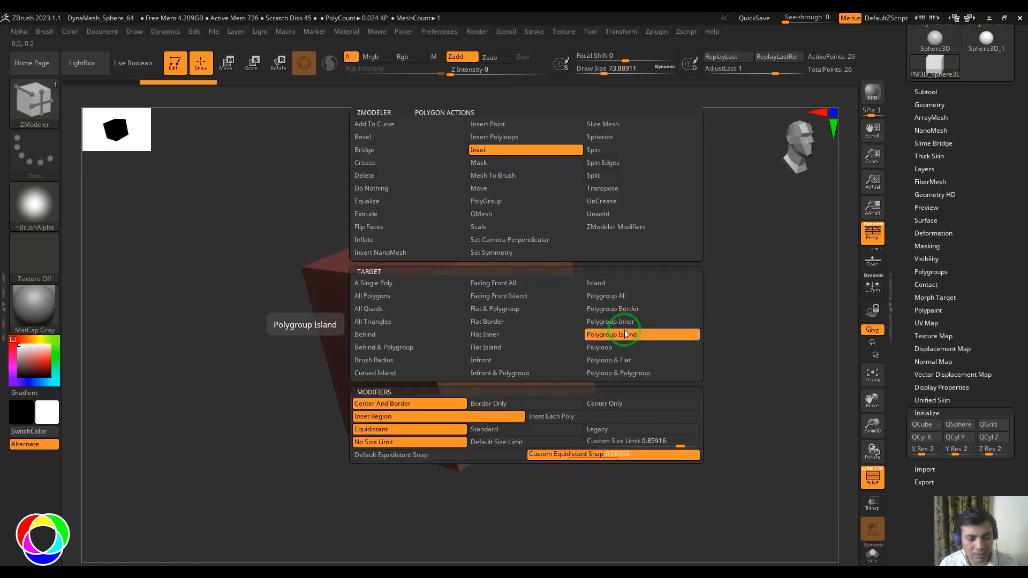
click(412, 421)
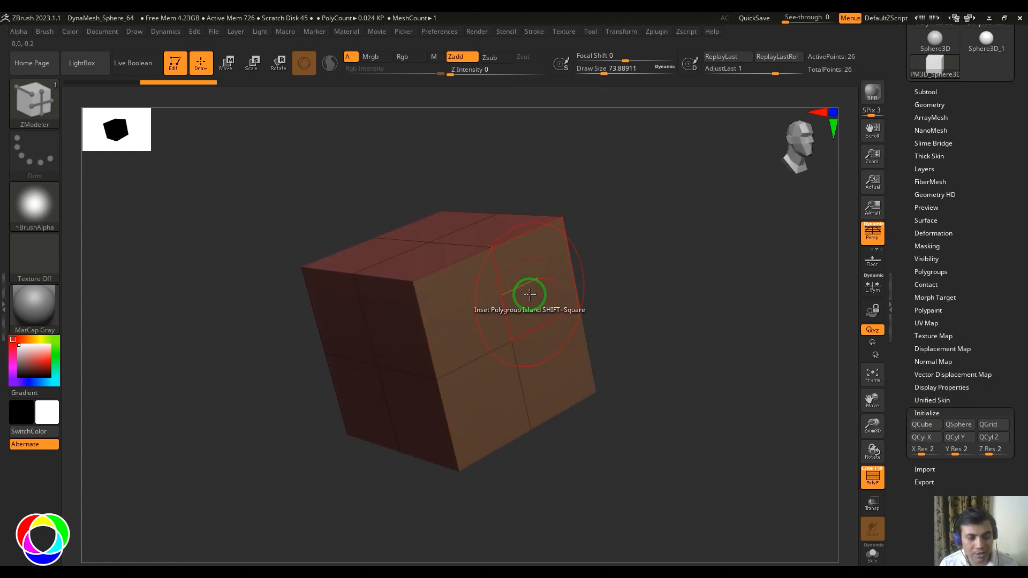
drag(528, 293, 515, 308)
drag(684, 324, 544, 355)
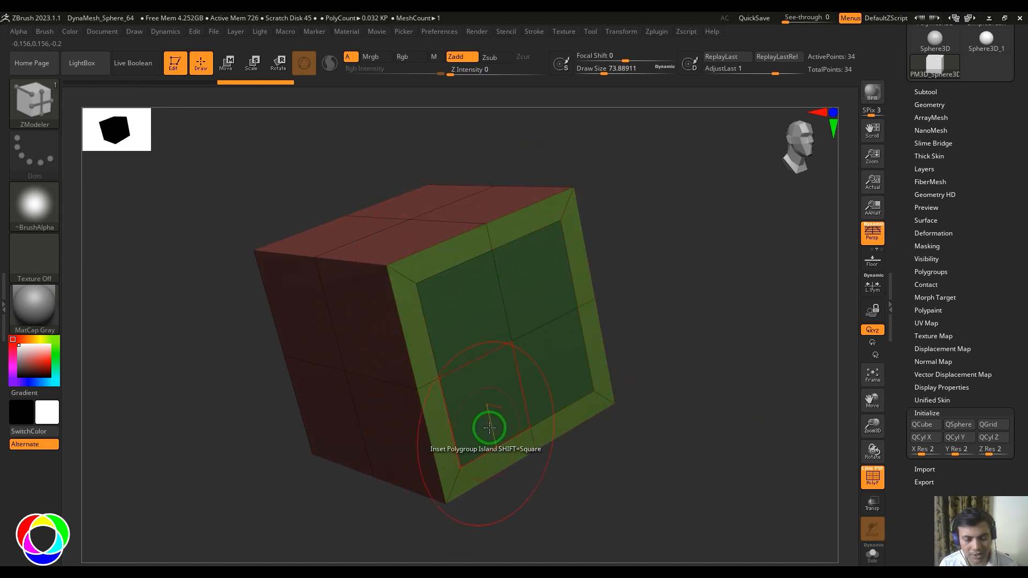
key(ctrl+z)
Inset all four front polygroups, undo it, and choose Inset Region as the modifier.
key(space)
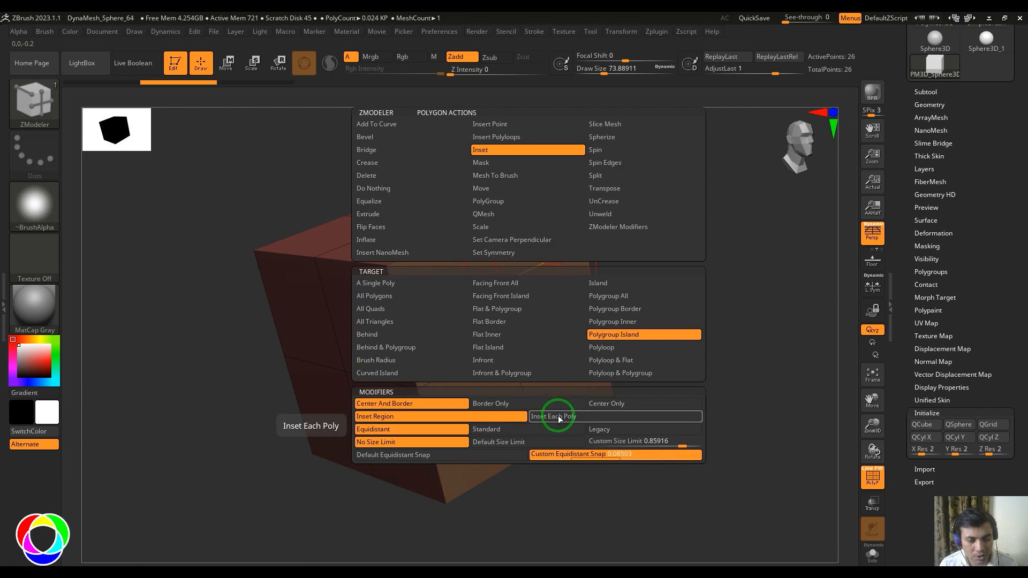
click(564, 395)
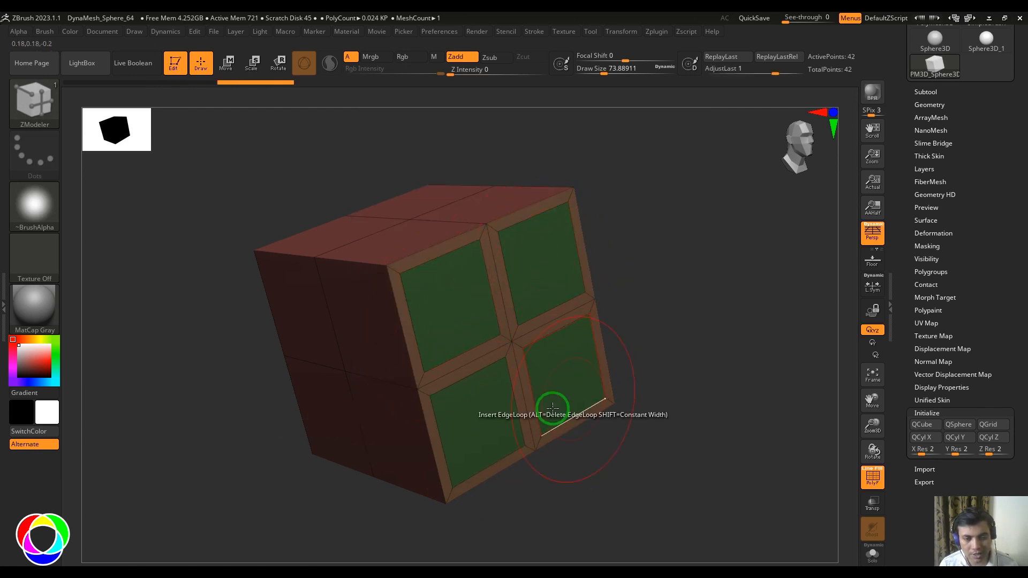
key(ctrl+z)
key(space)
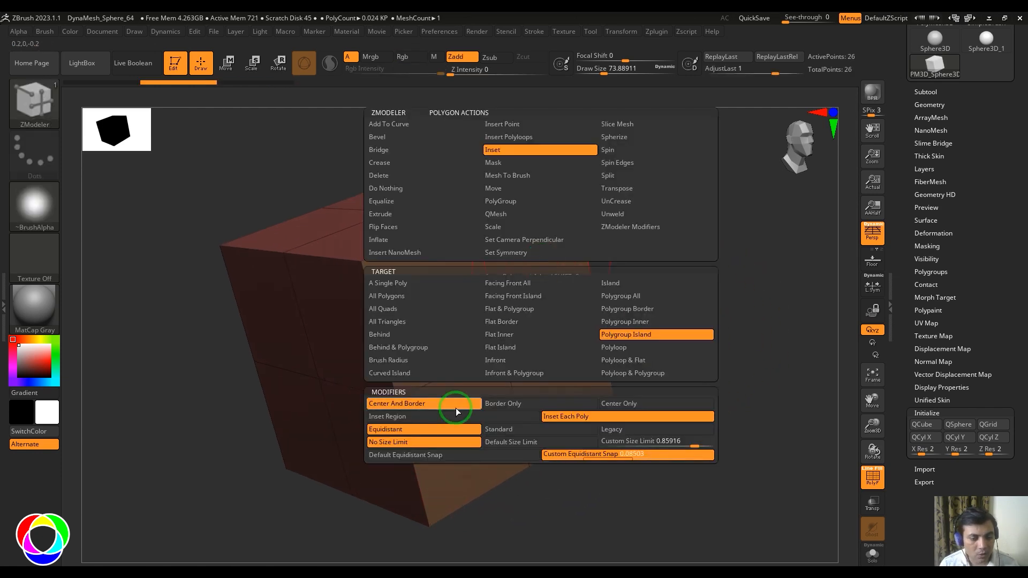
click(455, 415)
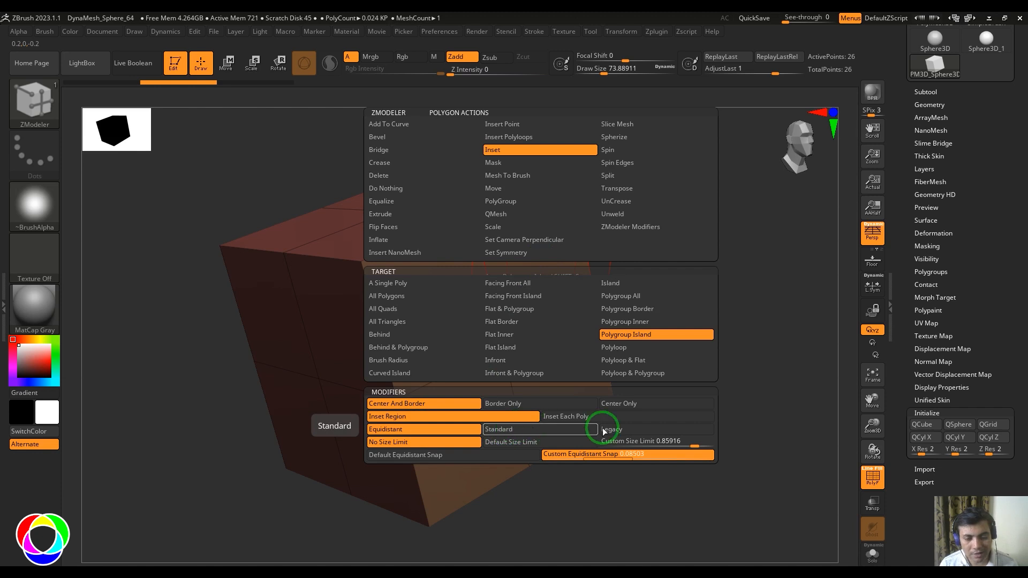
Revert to the original sphere, regroup it, inset every polygon with wide borders, then undo.
click(112, 83)
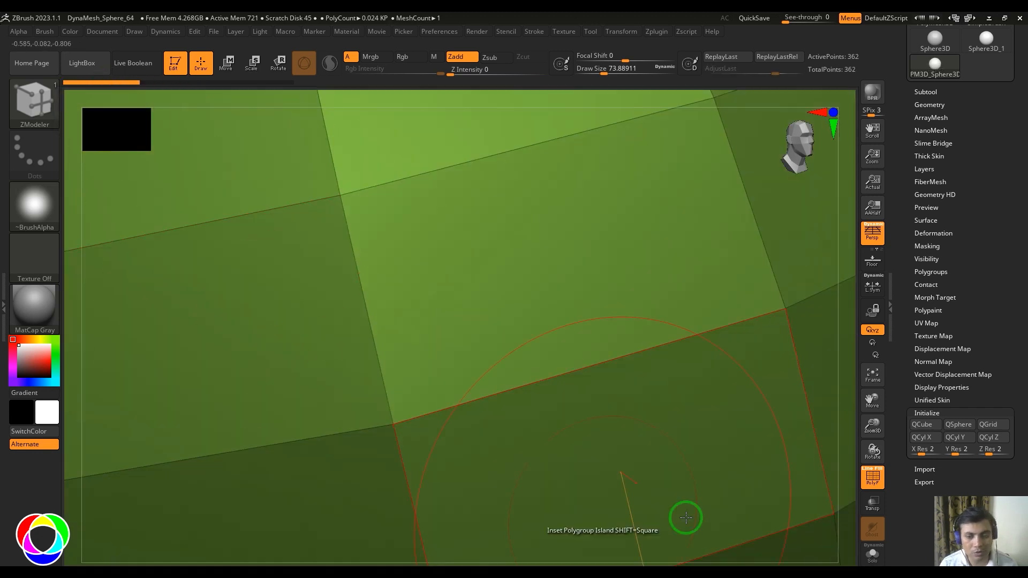
key(f)
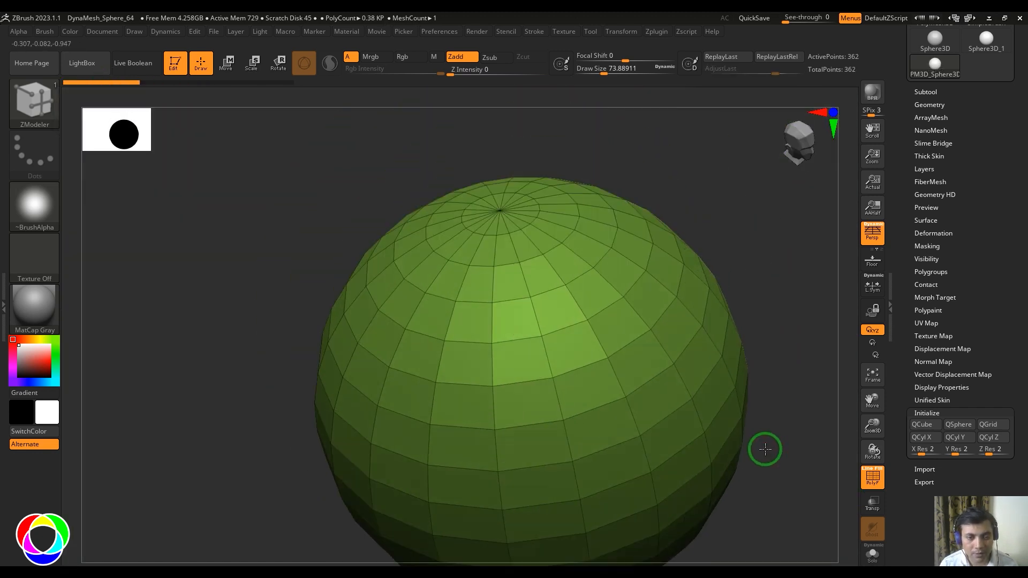
key(ctrl+w)
key(space)
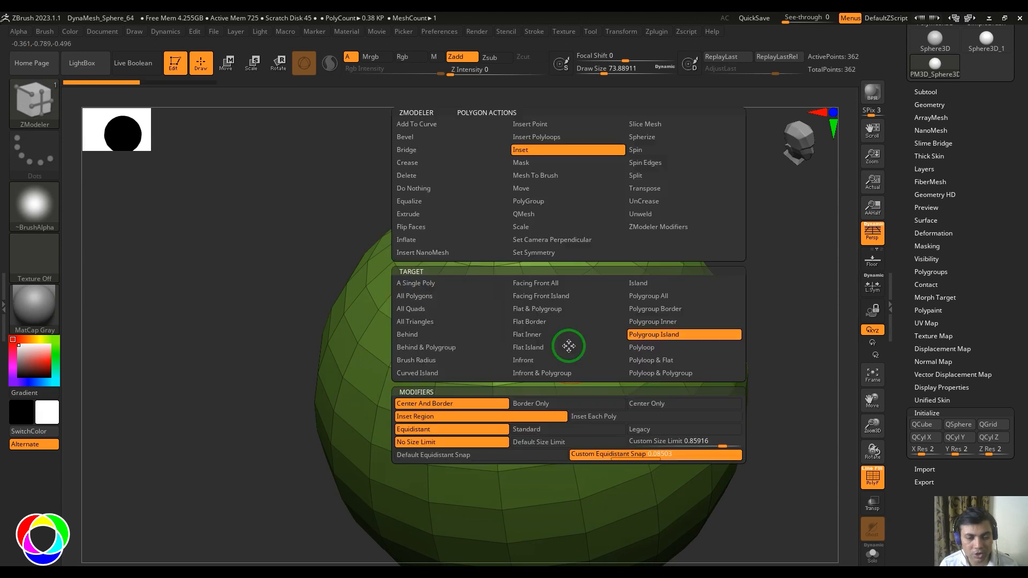
click(616, 425)
click(557, 350)
drag(556, 350, 672, 271)
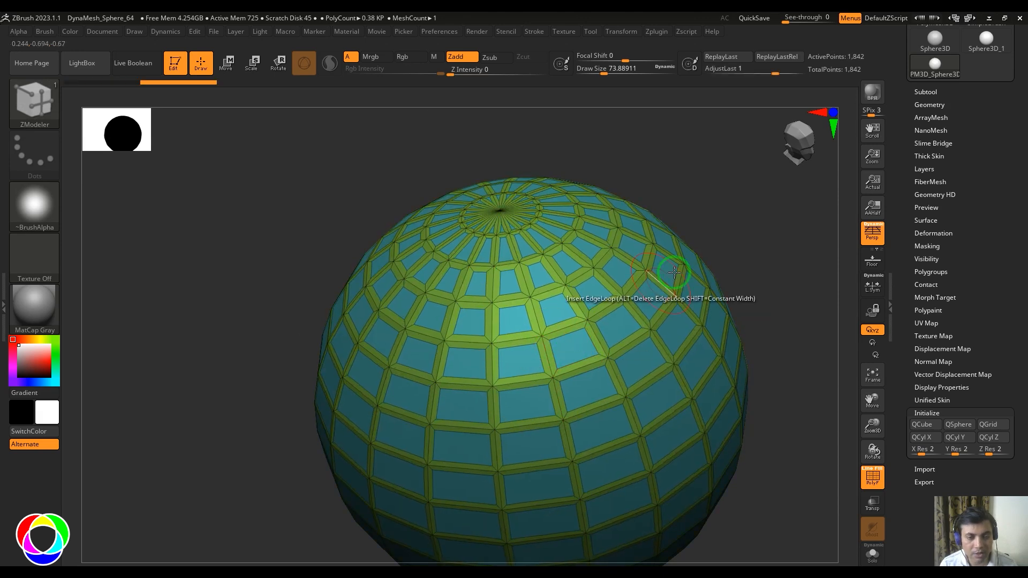
drag(760, 269, 782, 367)
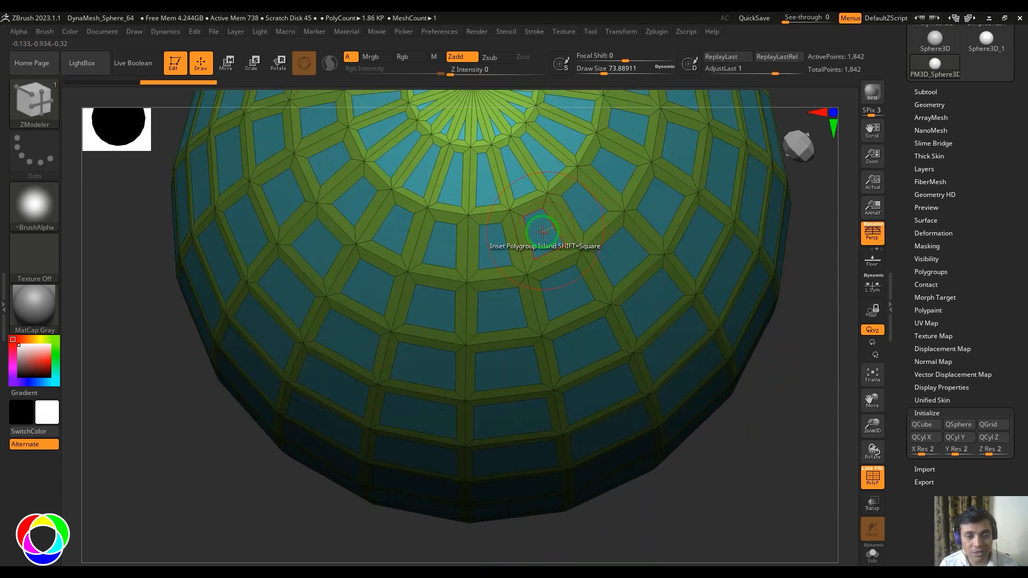
drag(757, 509, 557, 246)
key(ctrl)
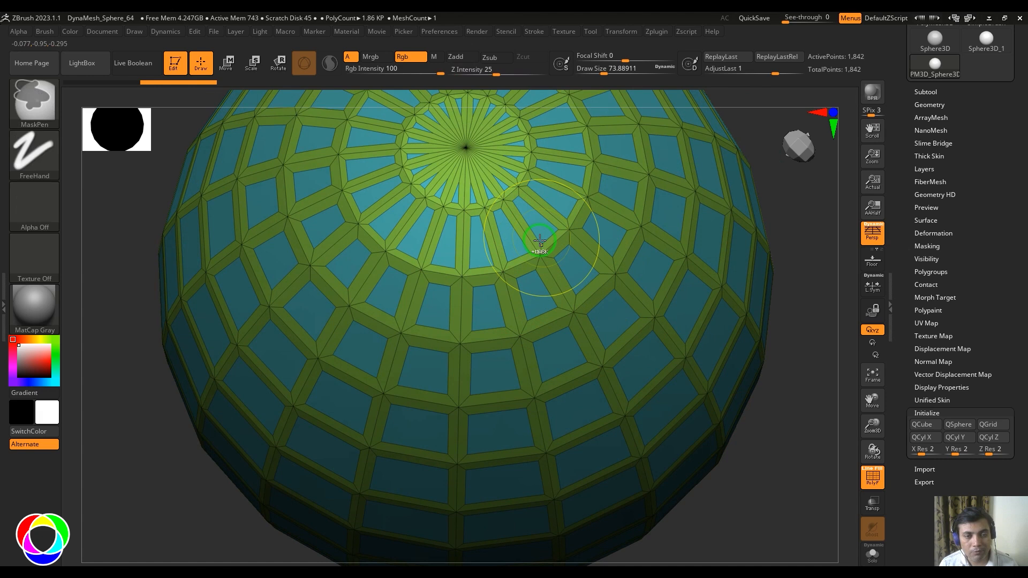
key(ctrl+z)
Inset the sphere's polygons twice more, inspecting and undoing each time.
key(space)
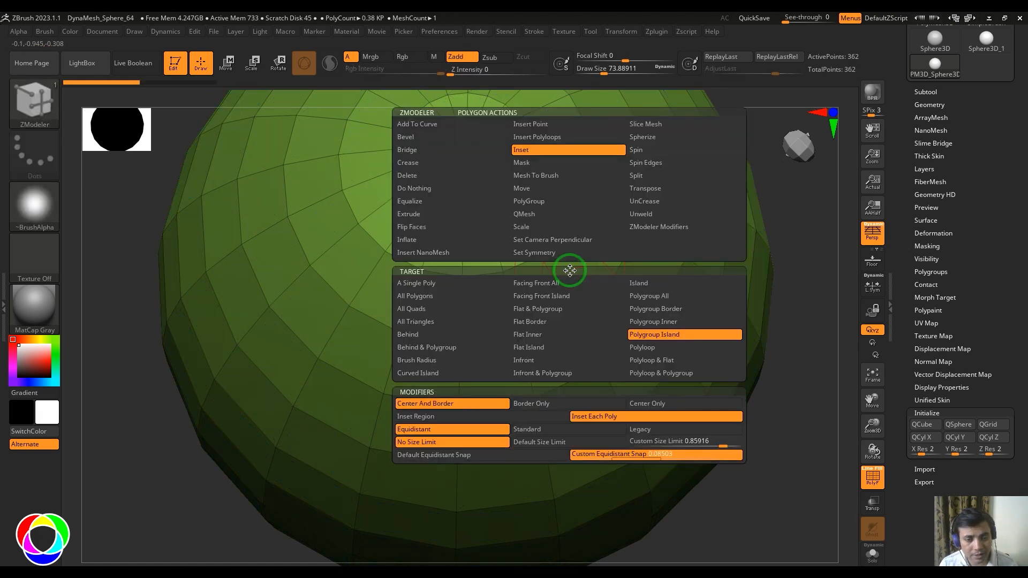
click(530, 302)
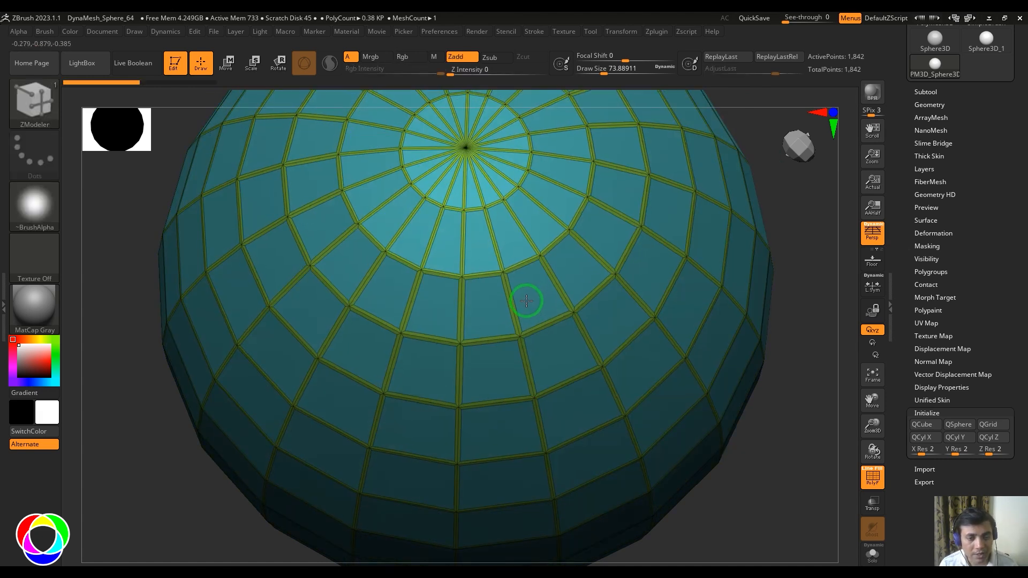
drag(762, 490, 696, 347)
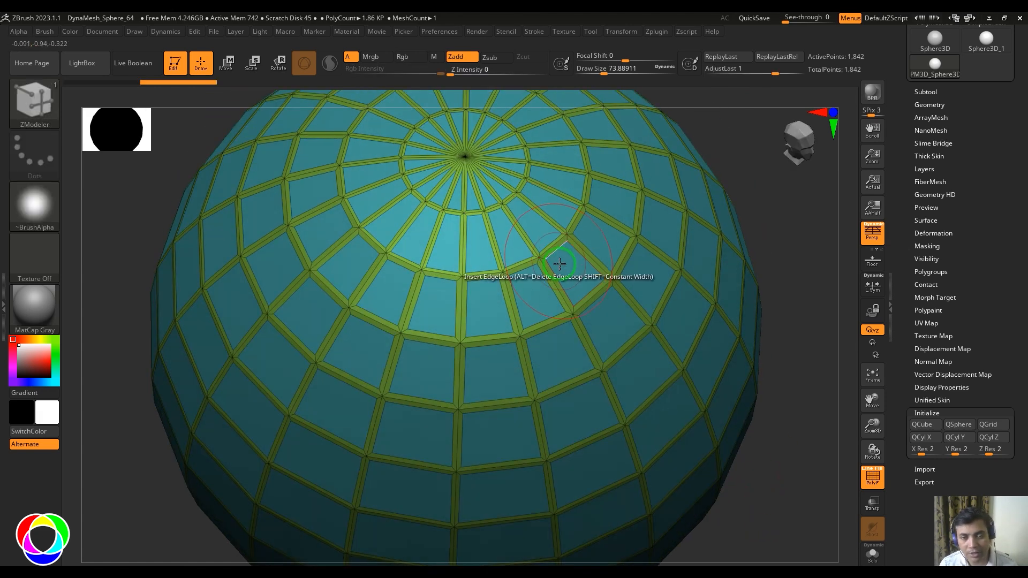
key(ctrl+z)
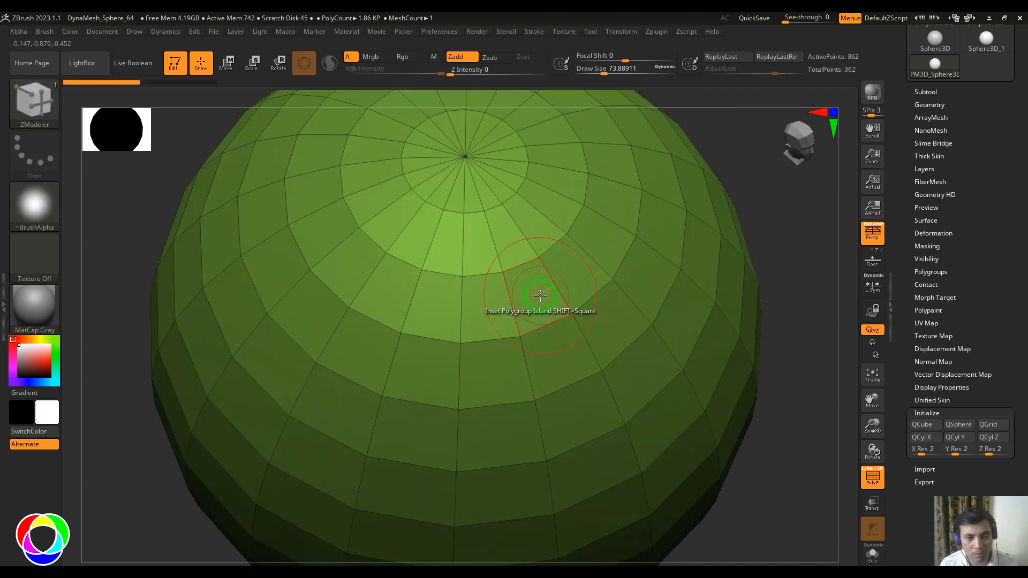
key(space)
click(485, 322)
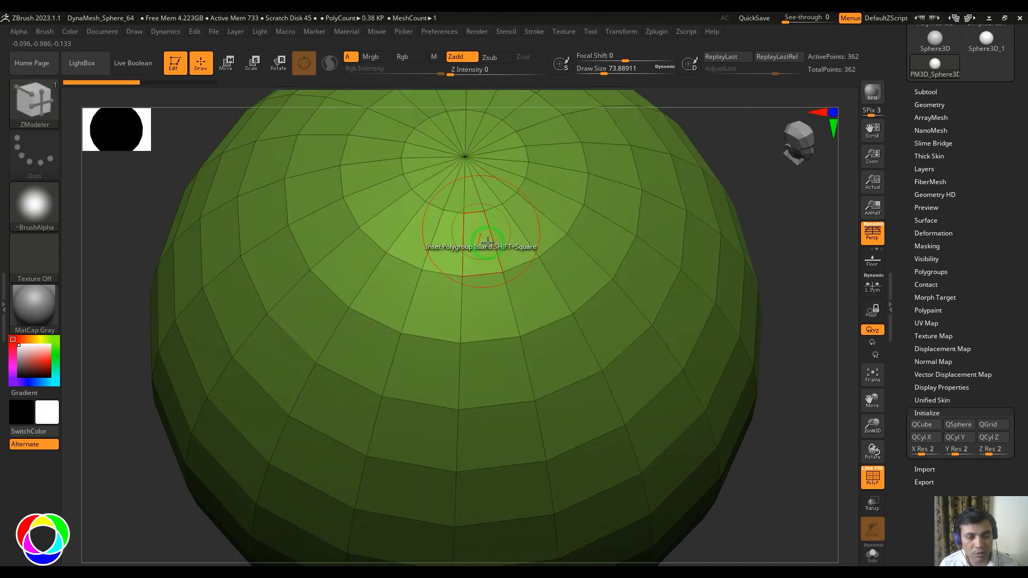
click(528, 294)
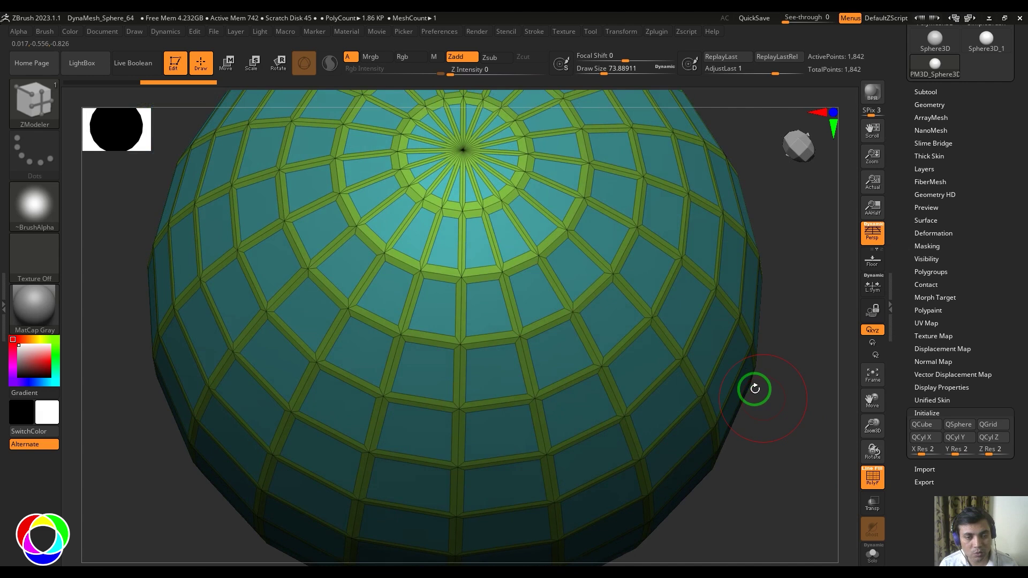
key(ctrl+z)
Inset the sphere quads with an adjustable border width, undo, and redo with wider borders.
mouse_move(570, 274)
mouse_down()
mouse_move(580, 277)
mouse_move(569, 268)
mouse_up()
right_drag(570, 269, 727, 405)
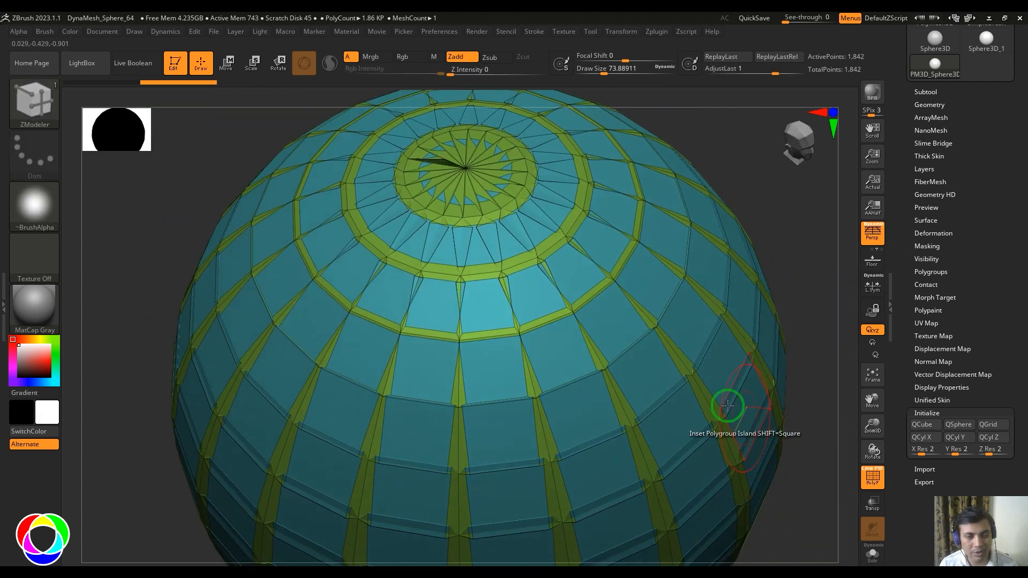
key(ctrl+z)
drag(581, 275, 574, 271)
right_drag(574, 271, 567, 361)
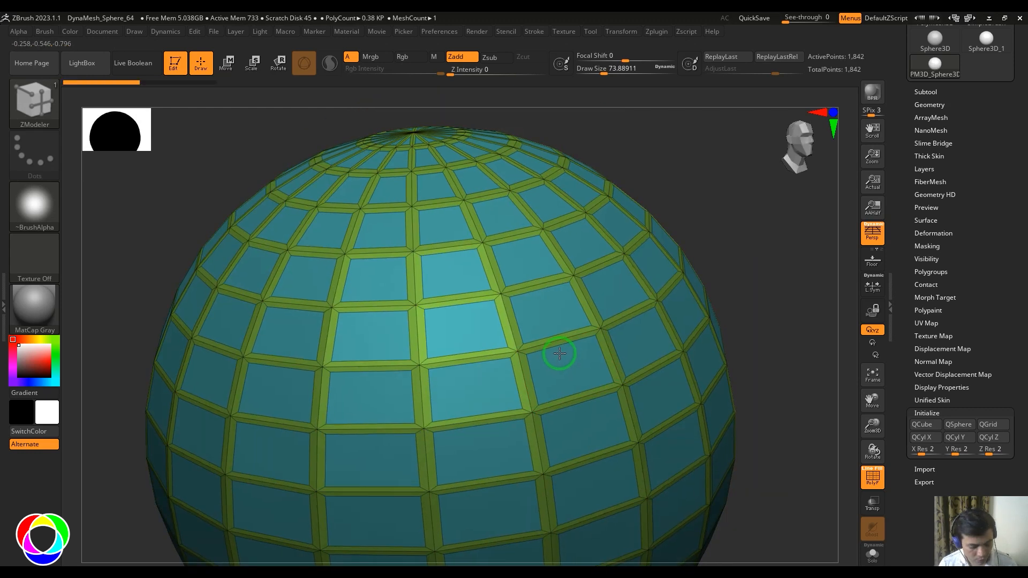
drag(560, 353, 551, 337)
Inset the polygroup islands with No Size Limit into spiky triangles, then undo.
key(ctrl+z)
key(space)
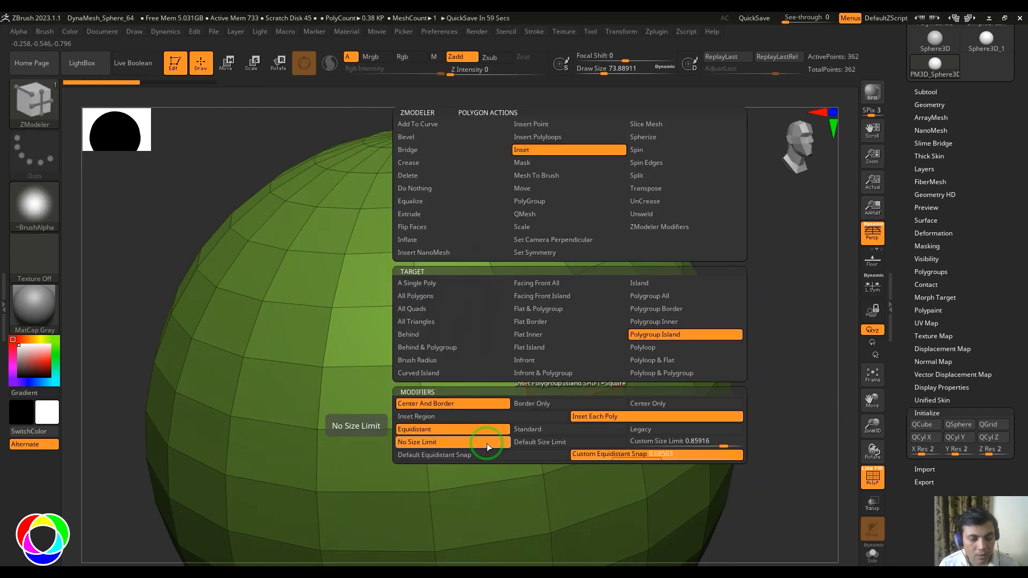
click(488, 442)
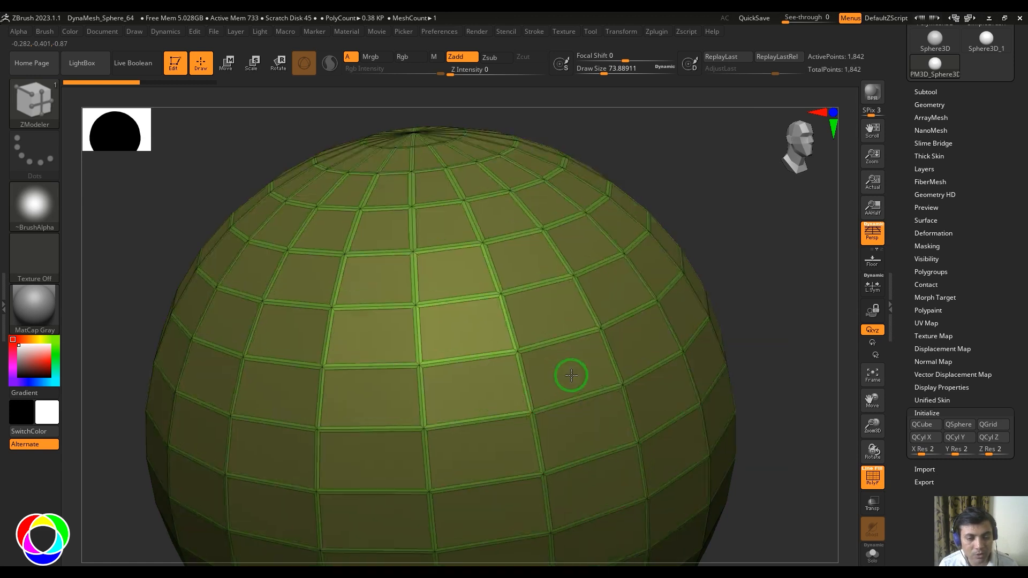
mouse_move(569, 373)
mouse_down()
mouse_move(394, 437)
mouse_move(448, 421)
mouse_up()
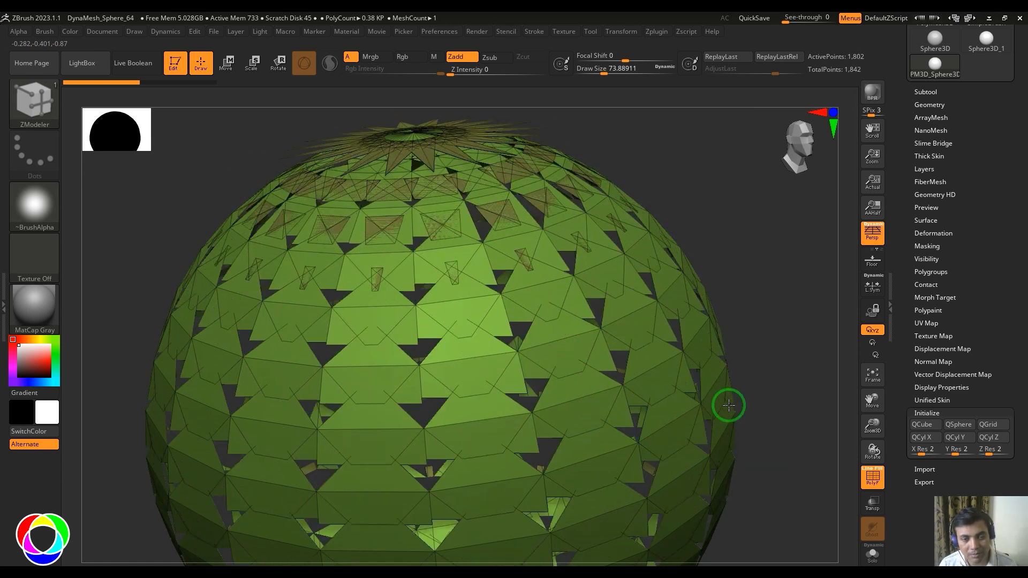
drag(782, 311, 583, 392)
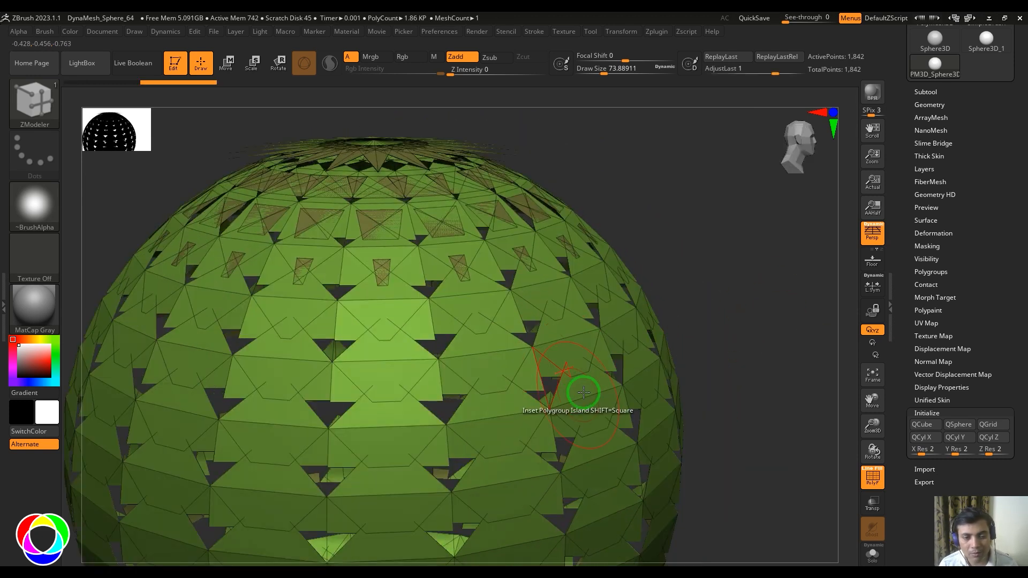
key(ctrl+z)
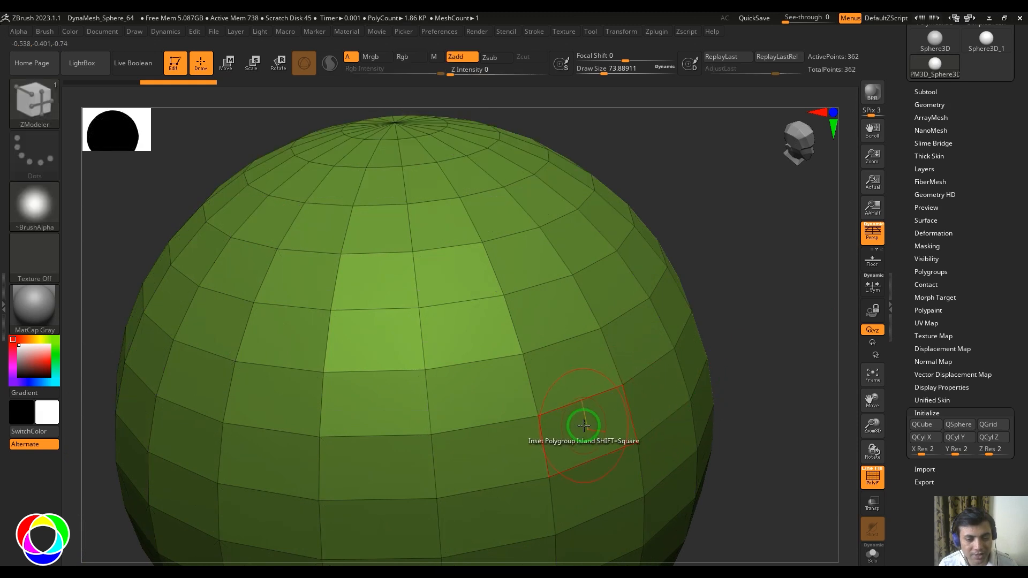
Inset all polygons with a Custom Size Limit twice, undoing each, leaving the inset options open.
key(space)
click(557, 441)
drag(566, 460, 471, 450)
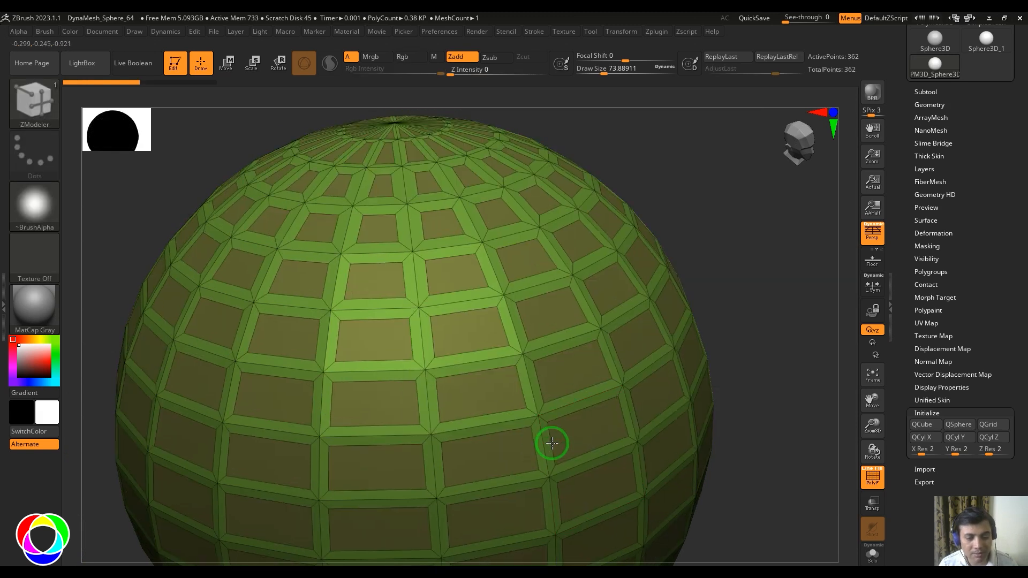
drag(748, 349, 553, 429)
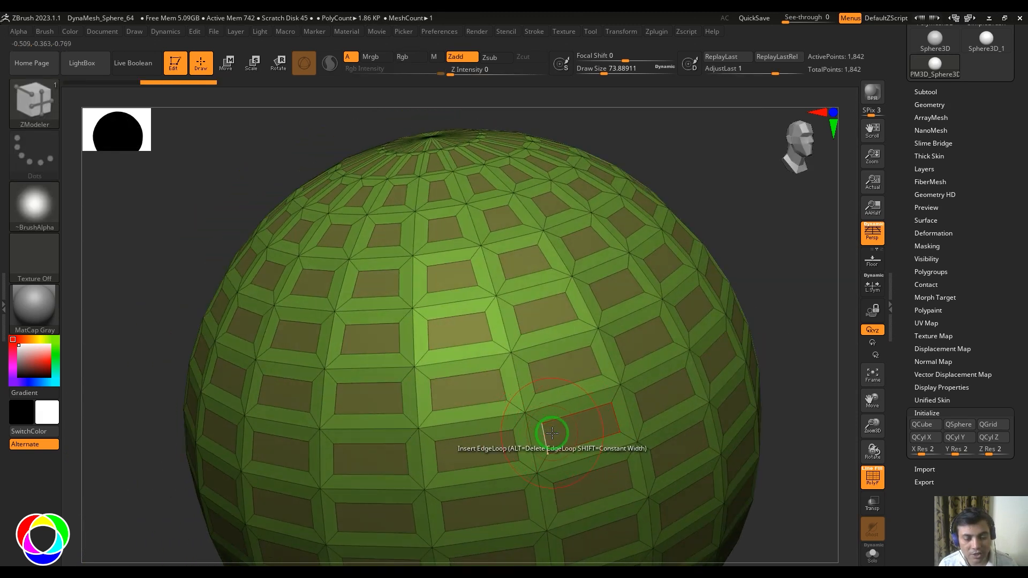
drag(790, 297, 794, 309)
key(ctrl+z)
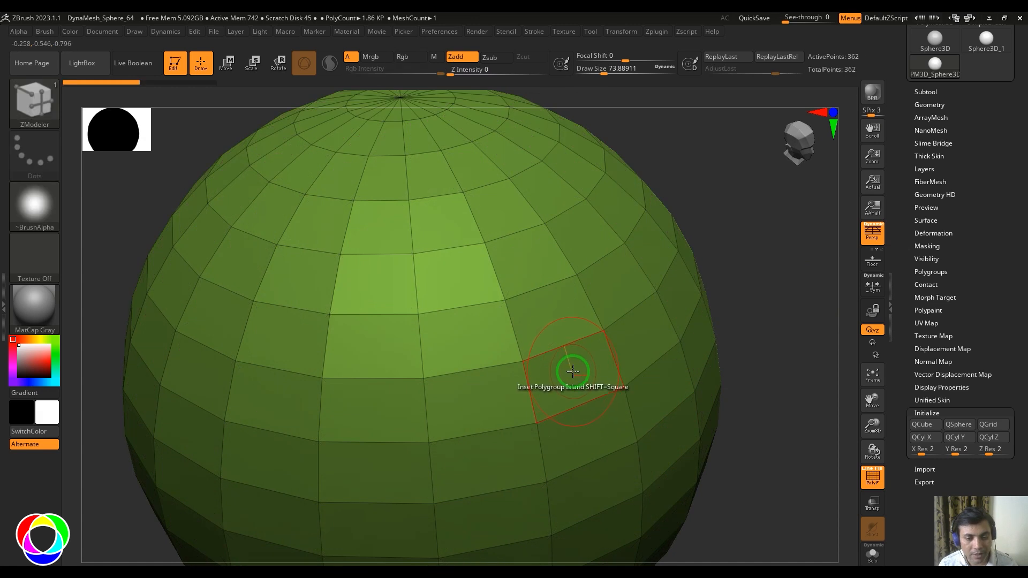
key(space)
click(700, 442)
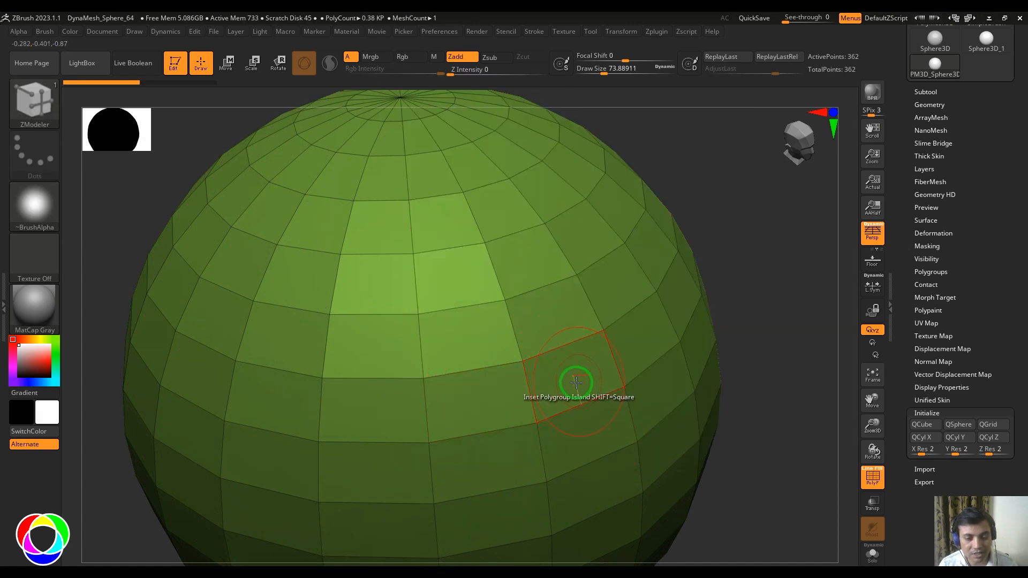
click(574, 383)
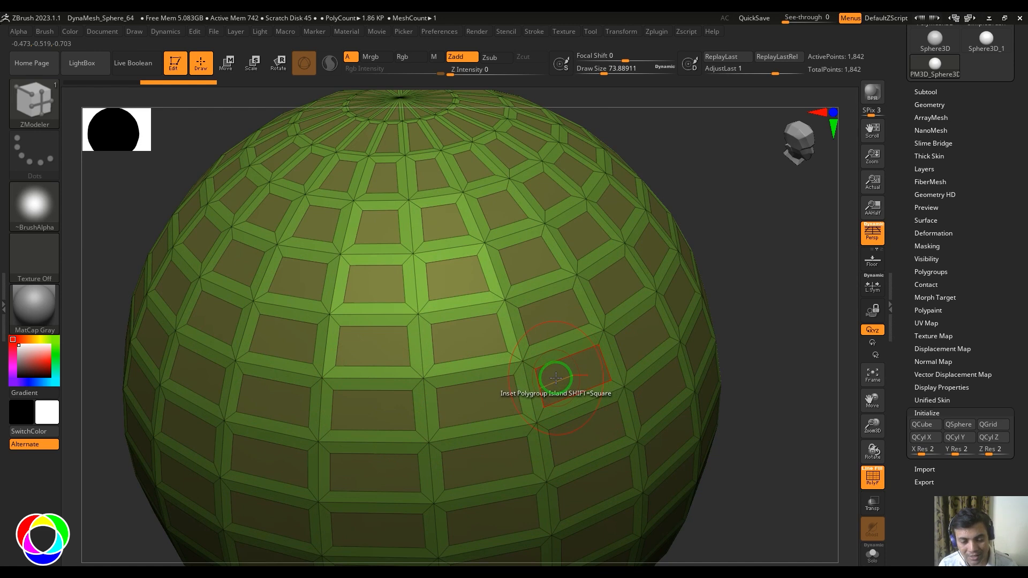
key(ctrl+z)
key(space)
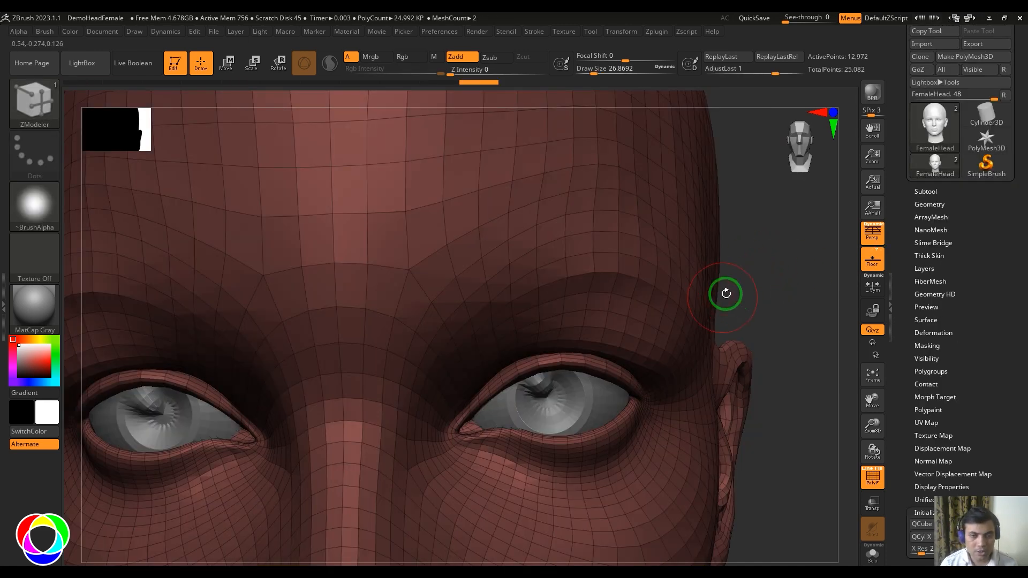
Select symmetric forehead polygon patches on the head and inset them, then undo.
drag(726, 294, 747, 294)
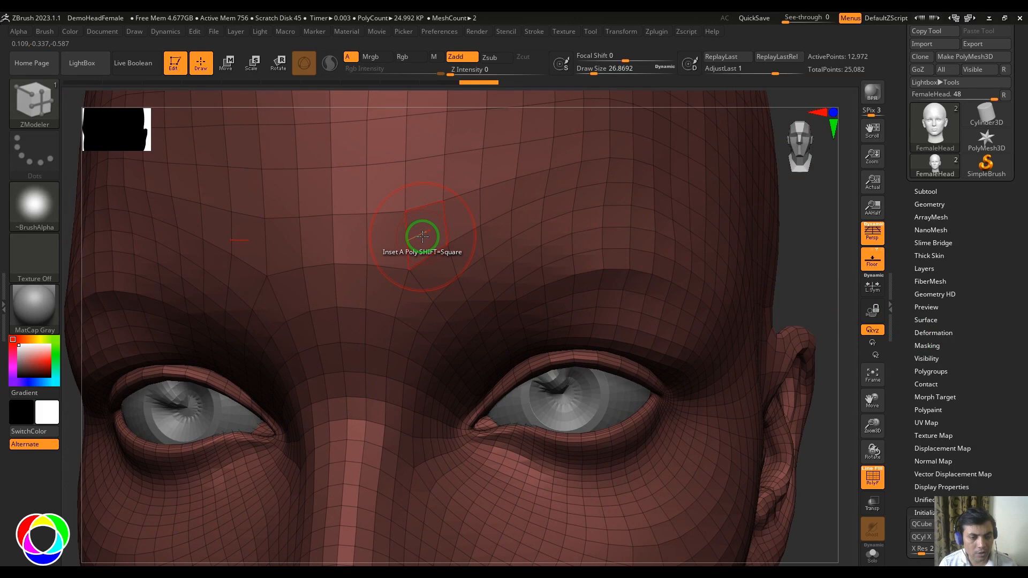
mouse_move(421, 236)
mouse_down()
mouse_move(466, 254)
mouse_move(459, 229)
mouse_move(436, 275)
mouse_up()
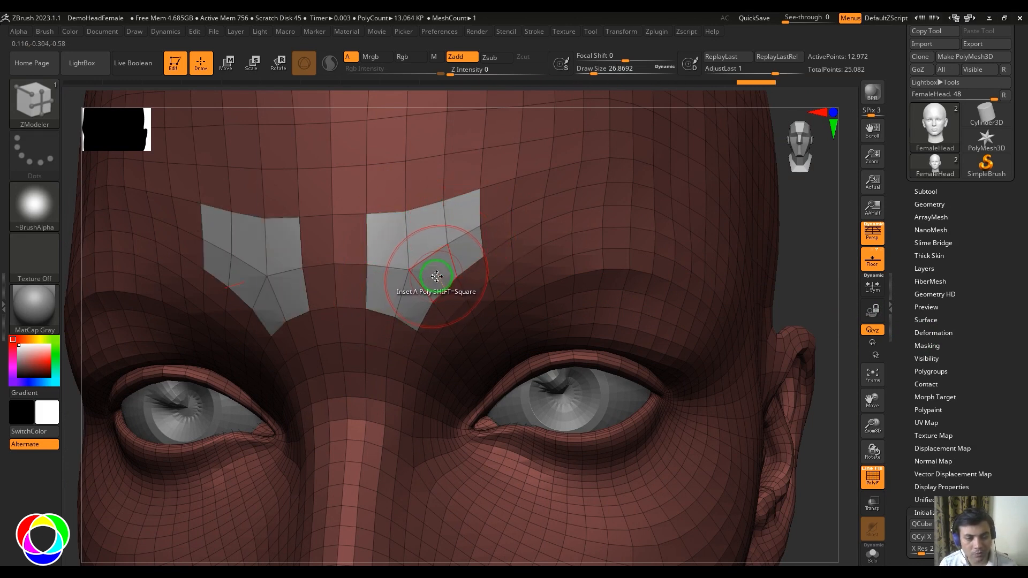
key(space)
drag(437, 277, 430, 277)
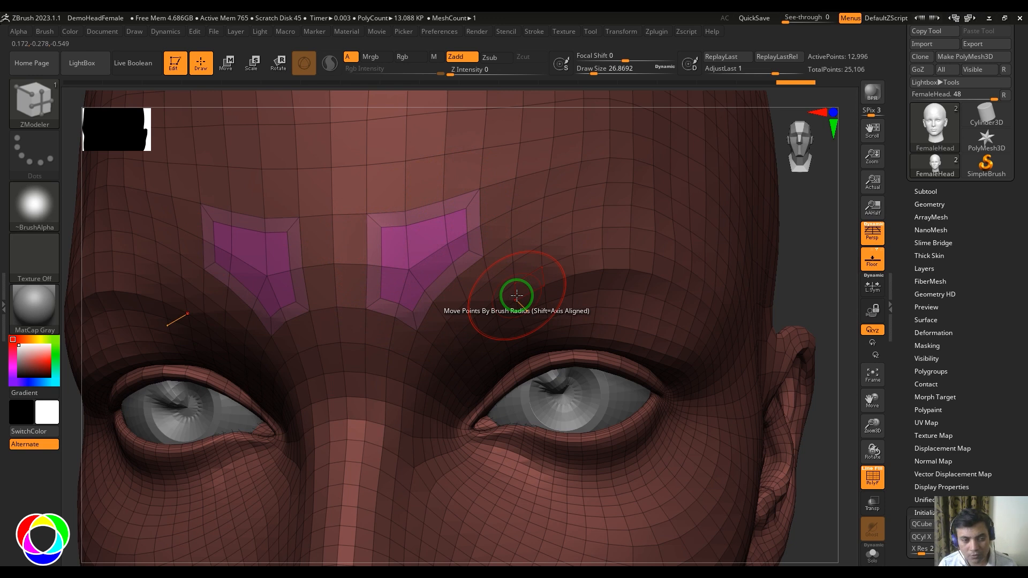
key(ctrl+z)
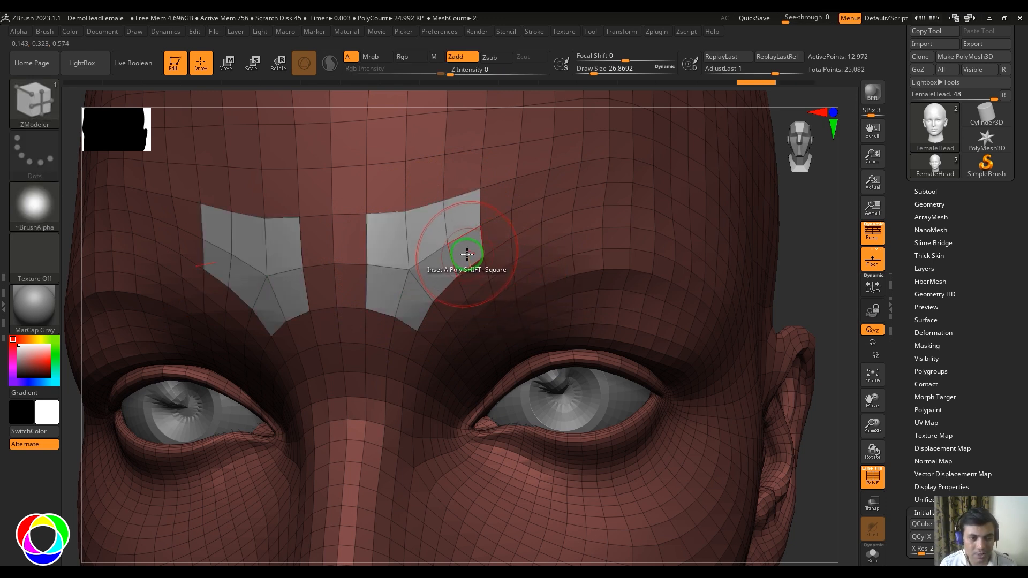
Inset both forehead patches again as a region, adjusting the inset distance.
key(space)
click(370, 456)
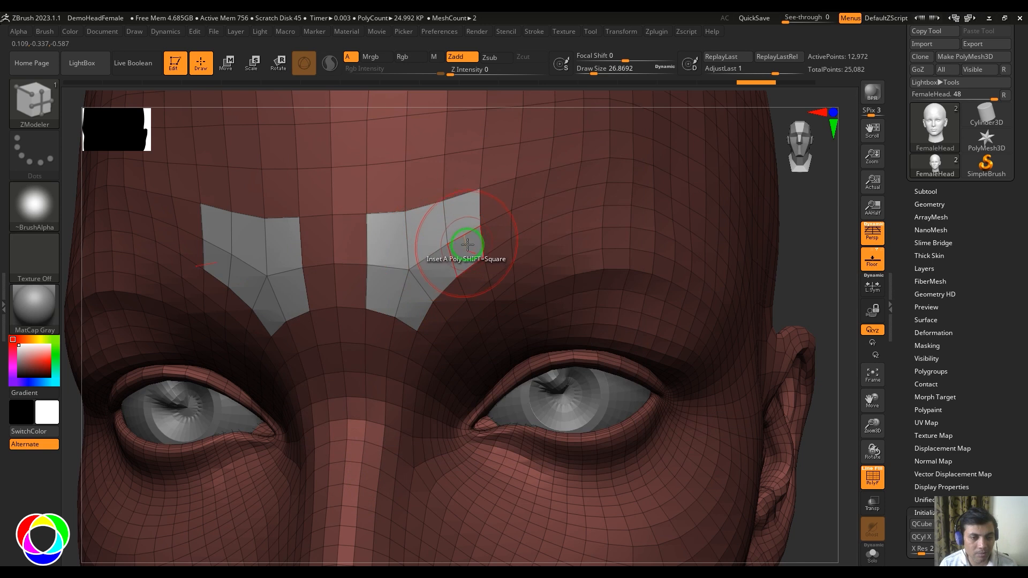
drag(459, 241, 458, 246)
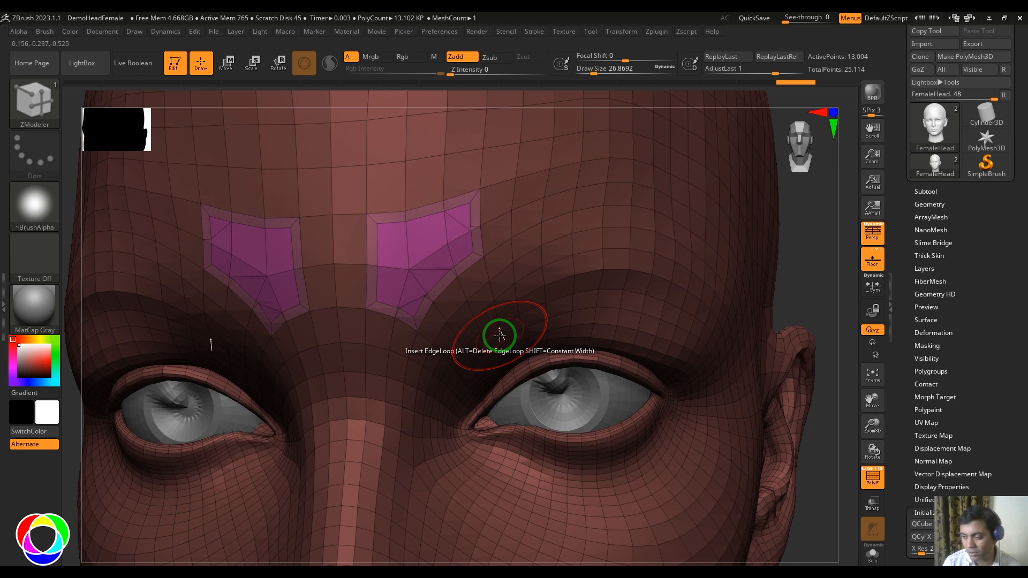
Inset the forehead patches with custom equidistant snapping twice, undoing each.
key(ctrl+z)
key(space)
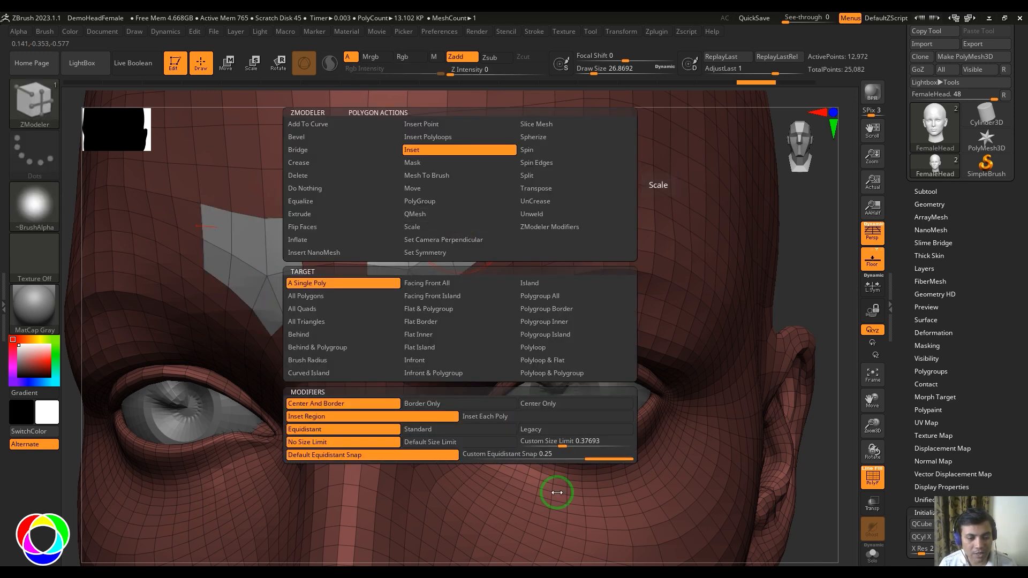
click(570, 458)
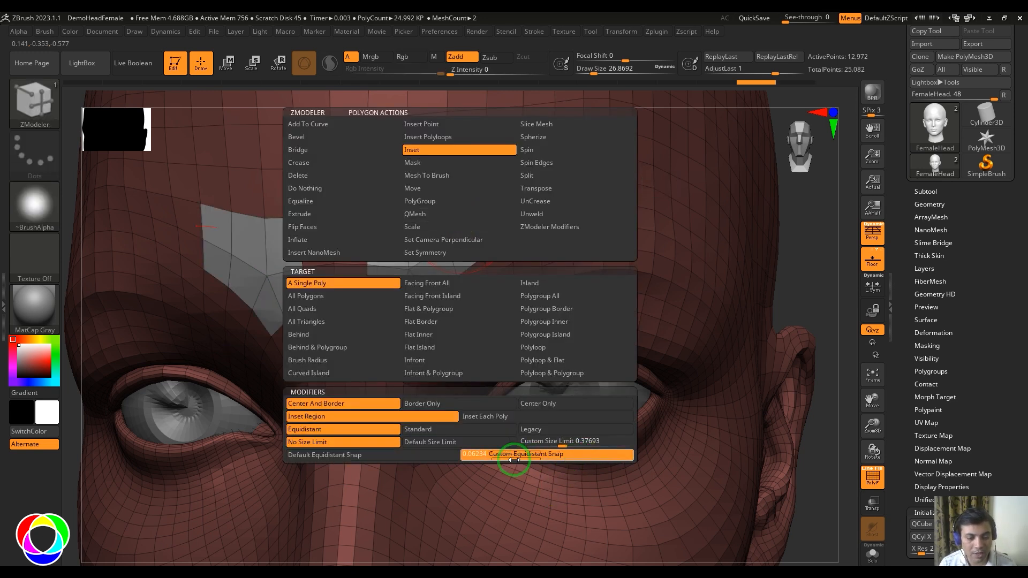
drag(438, 240, 450, 222)
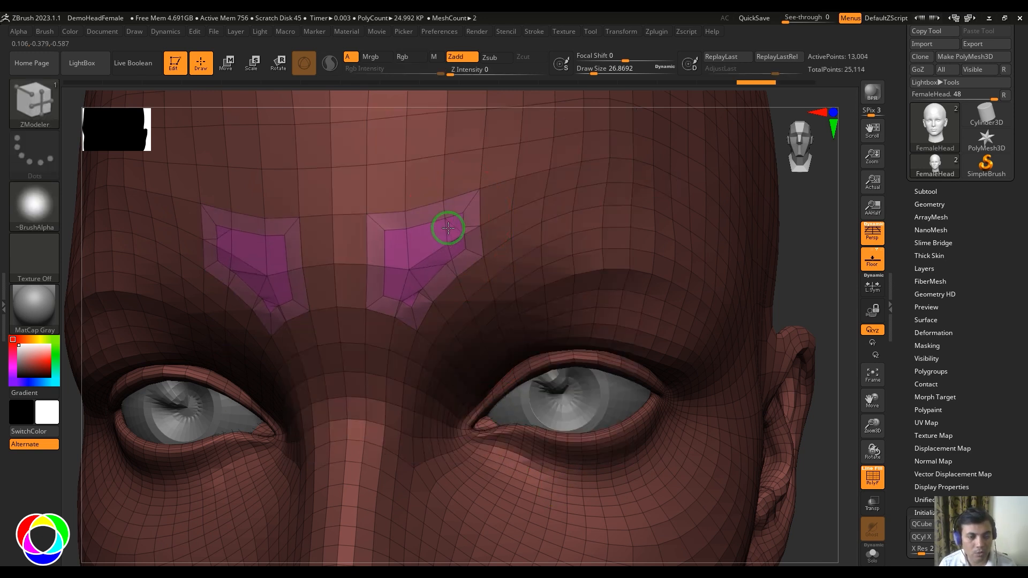
key(ctrl+z)
key(space)
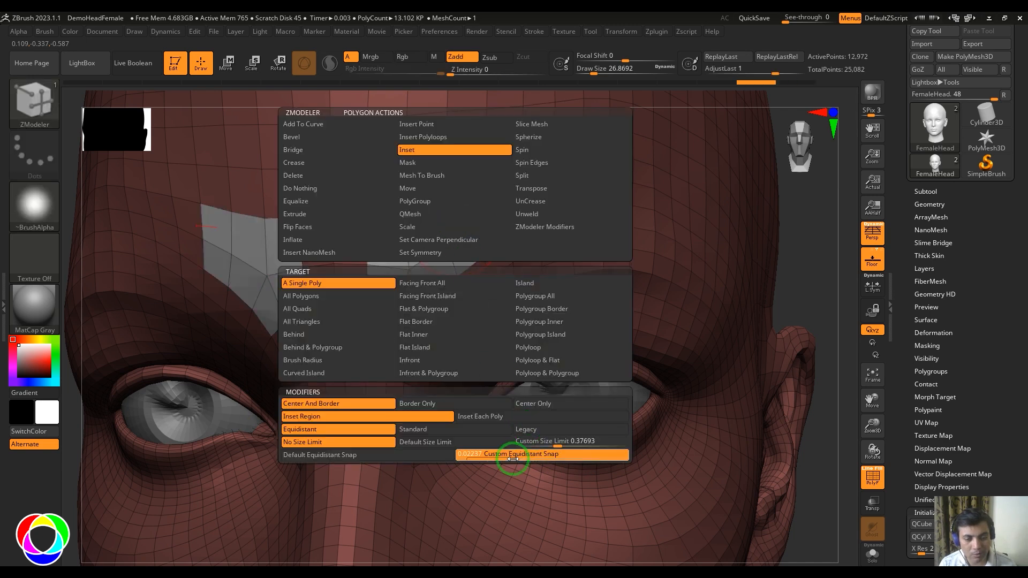
drag(452, 223, 444, 225)
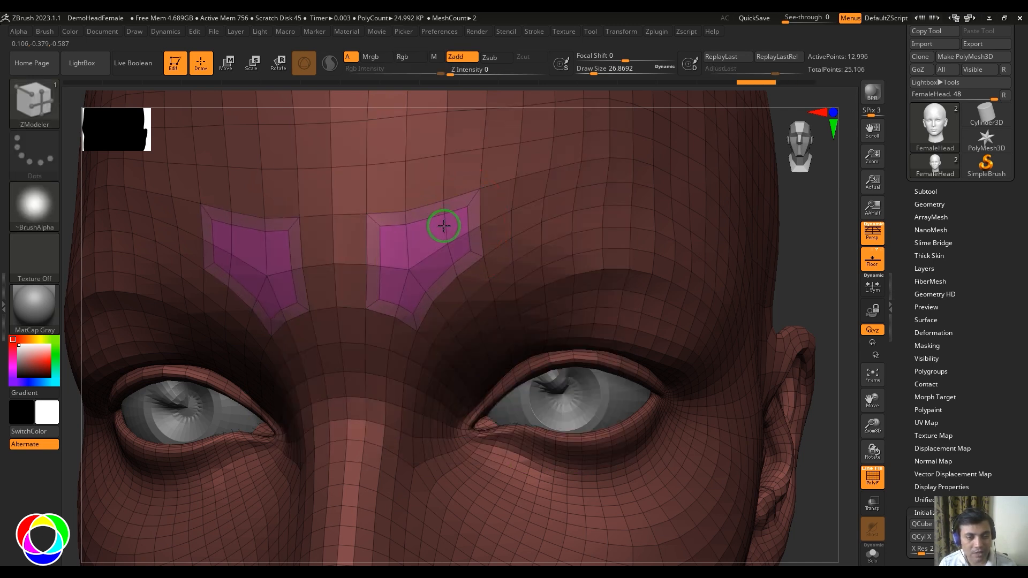
key(ctrl+z)
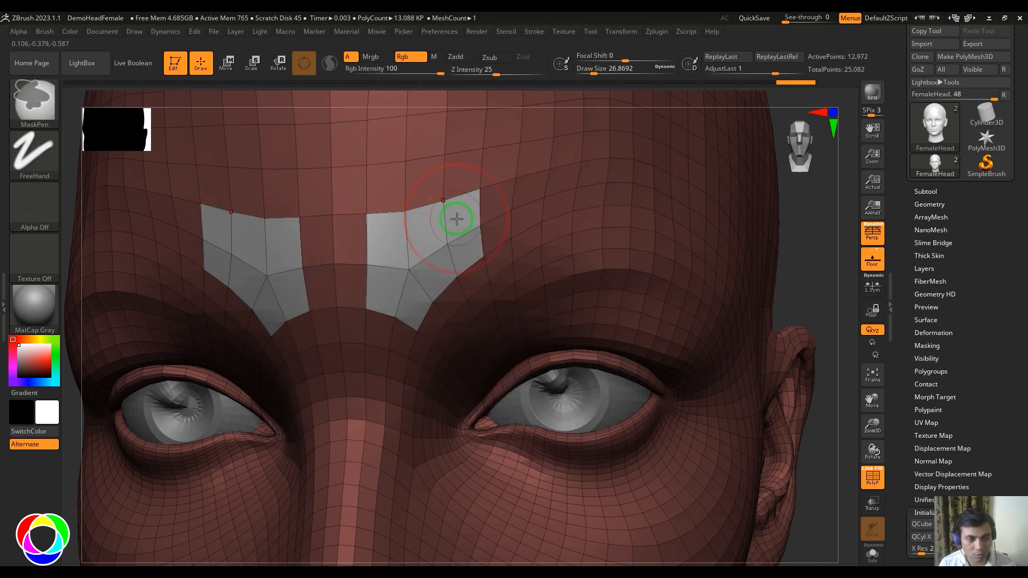
Inset the forehead patches with default equidistant snapping, then undo.
key(space)
click(353, 454)
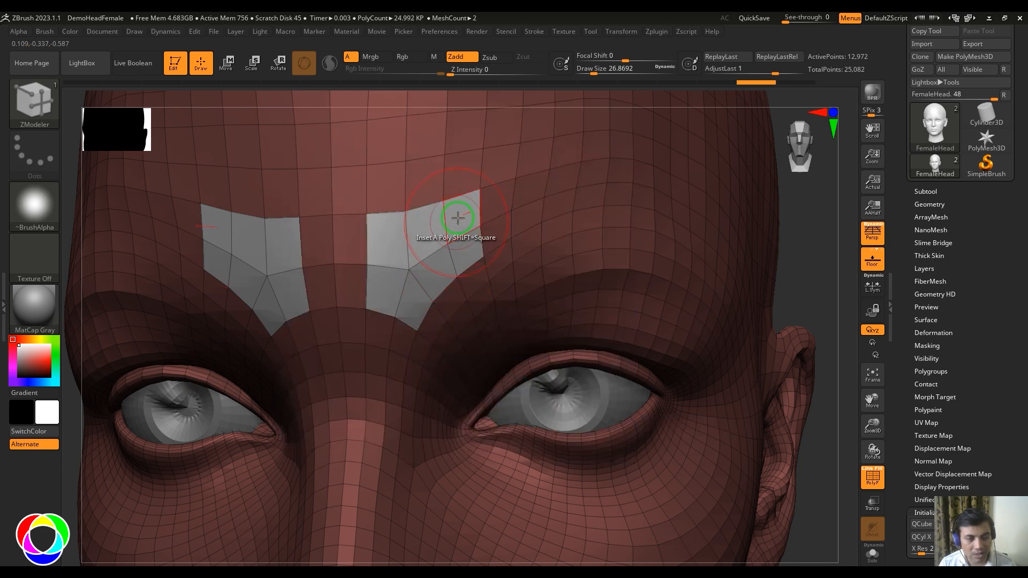
drag(458, 217, 429, 273)
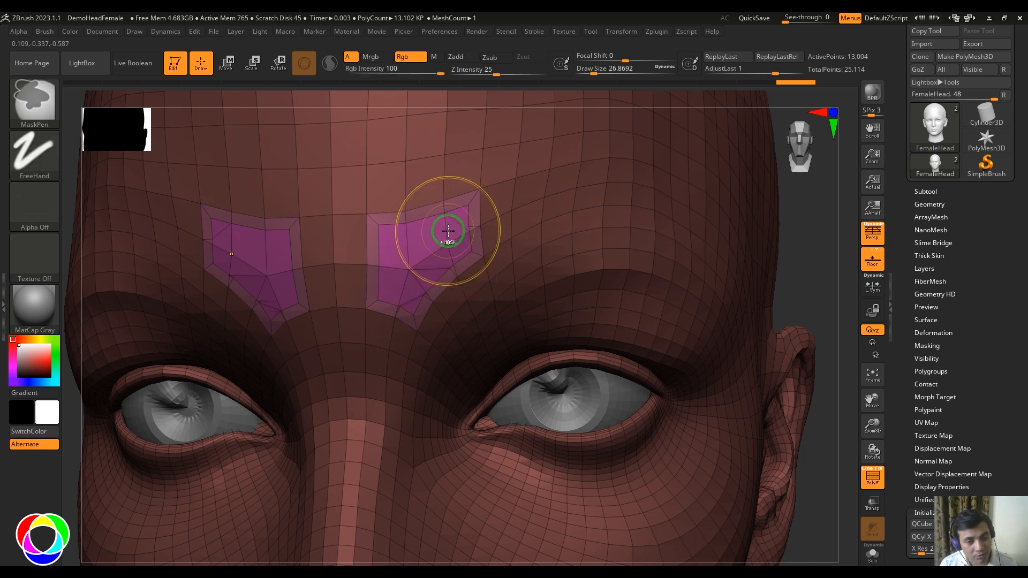
key(ctrl+z)
Set custom snap spacing to about 0.24, inset the forehead patches, and zoom out to full face.
key(space)
drag(526, 459, 602, 460)
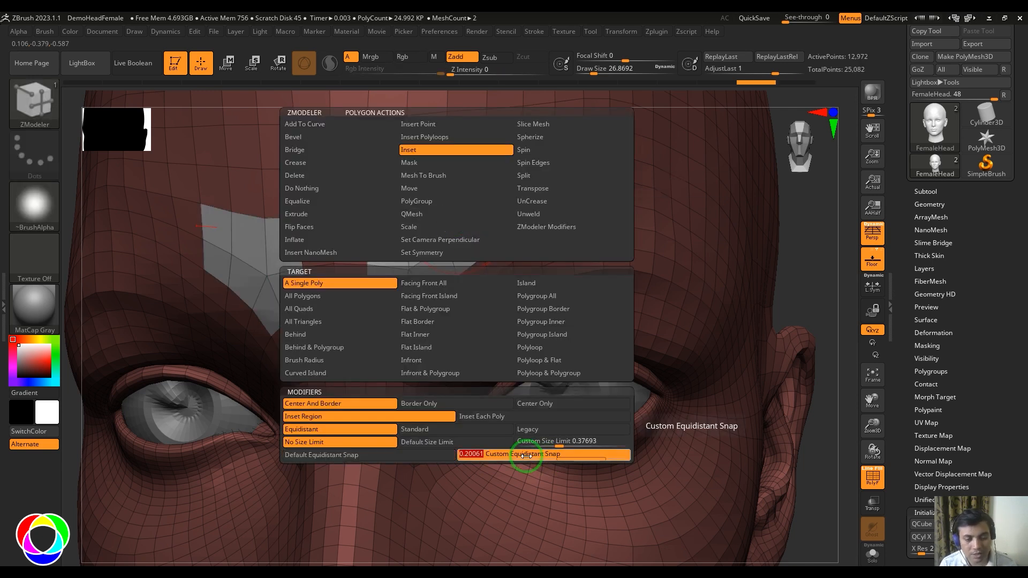
click(454, 226)
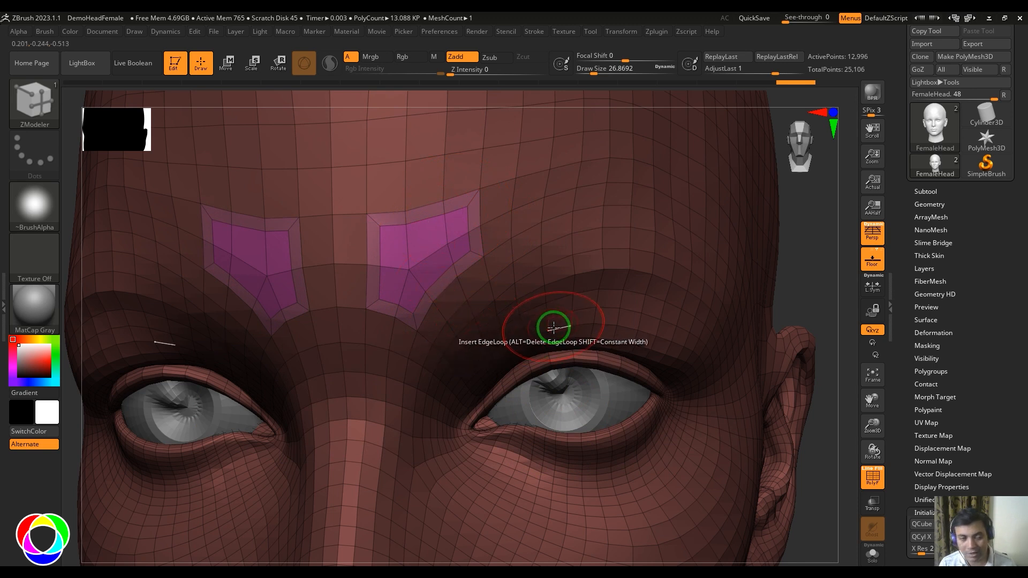
alt+drag(818, 278, 813, 345)
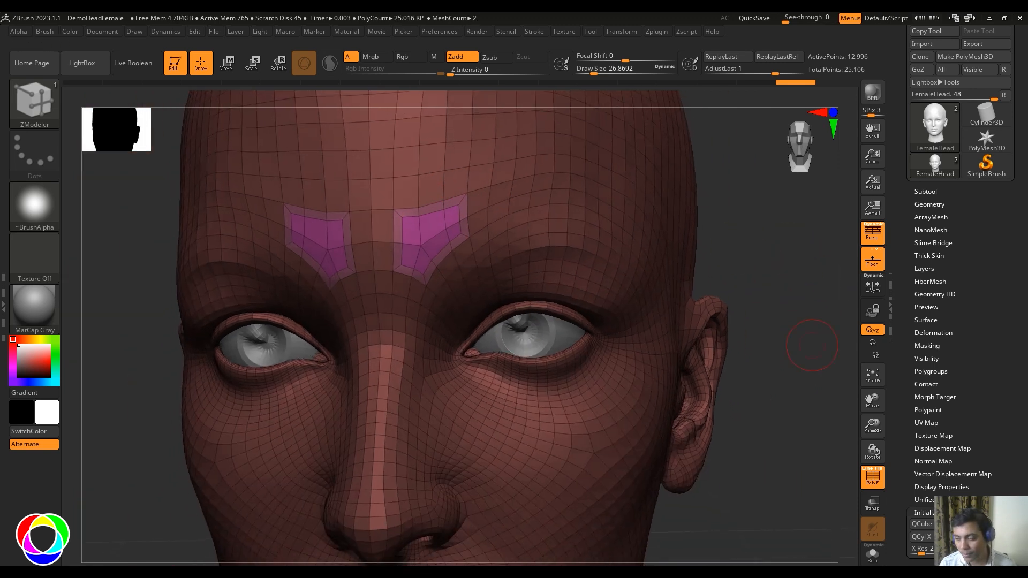